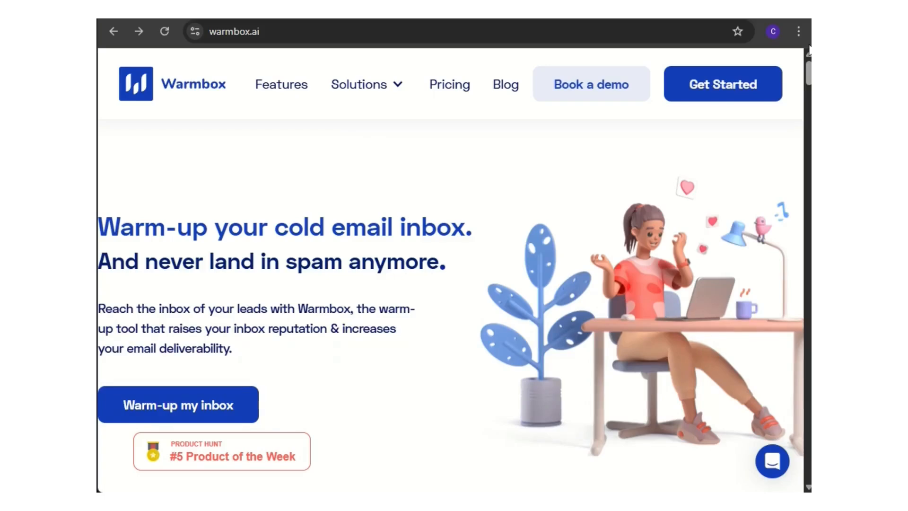
# Begin signing up for a Warmbox account from Get Started
pyautogui.click(711, 94)
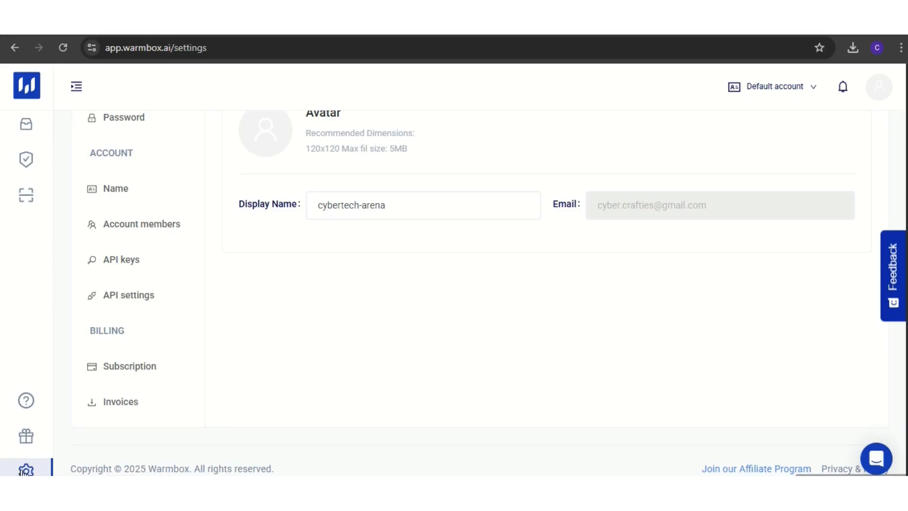
# Open Subscription billing and browse the Solo, Start-up, Growth and Team plan cards
pyautogui.click(119, 375)
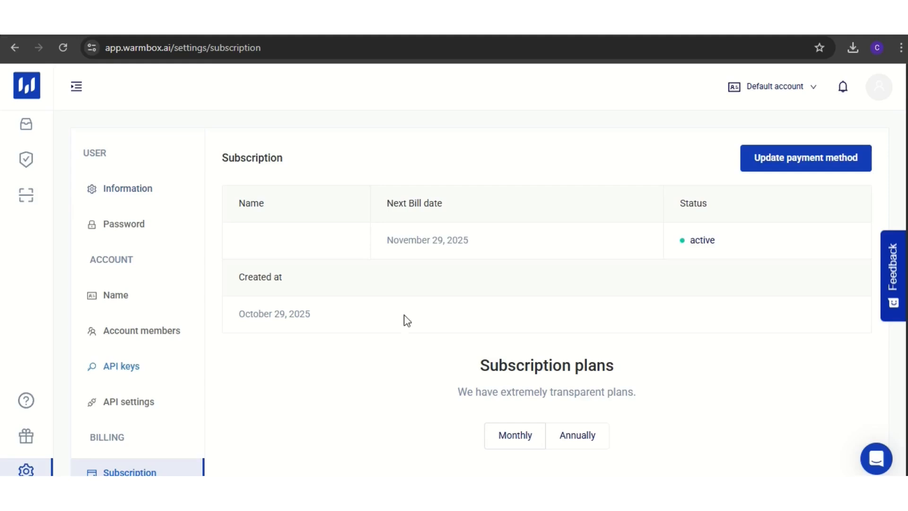
pyautogui.scroll(-5, 526, 243)
pyautogui.scroll(-2, 526, 259)
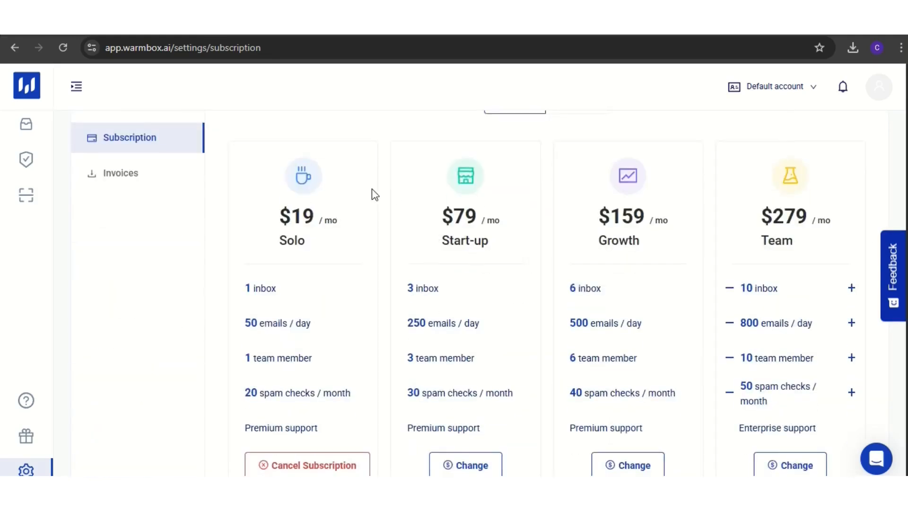
pyautogui.scroll(-1, 392, 218)
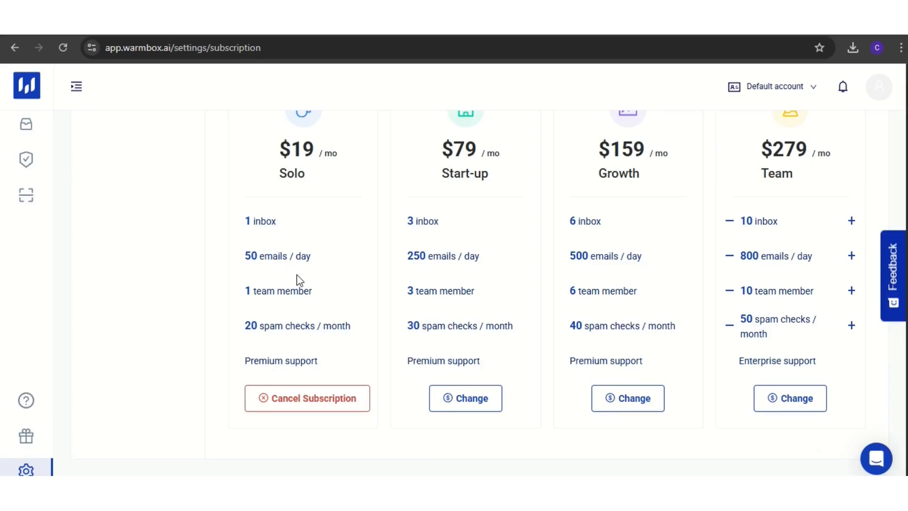
pyautogui.scroll(1, 301, 242)
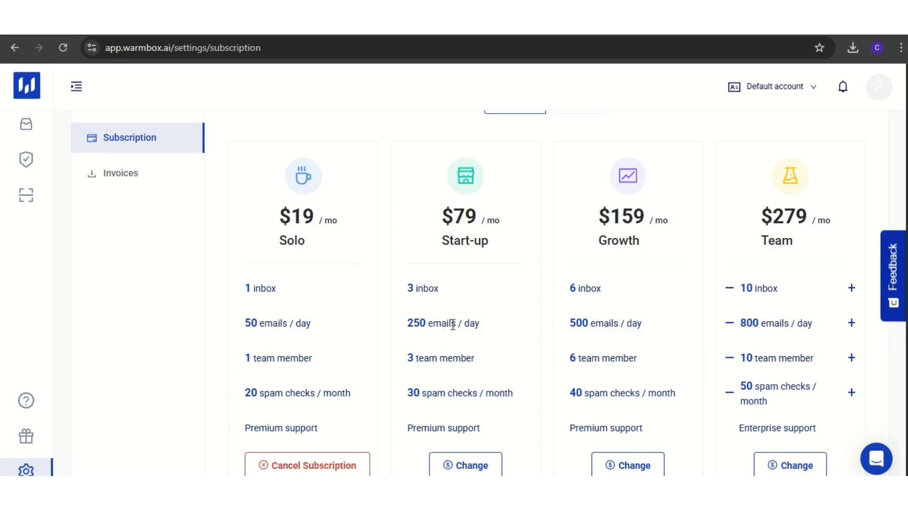
pyautogui.scroll(-2, 350, 233)
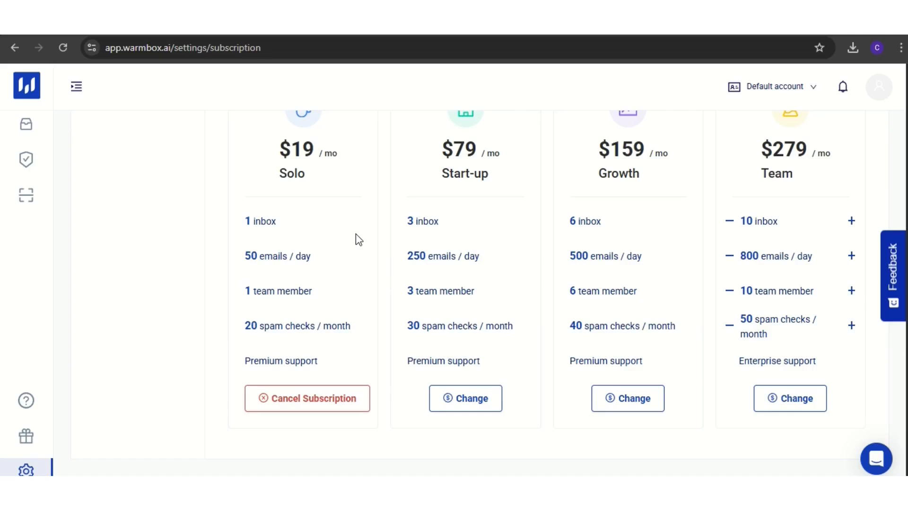
pyautogui.scroll(2, 341, 242)
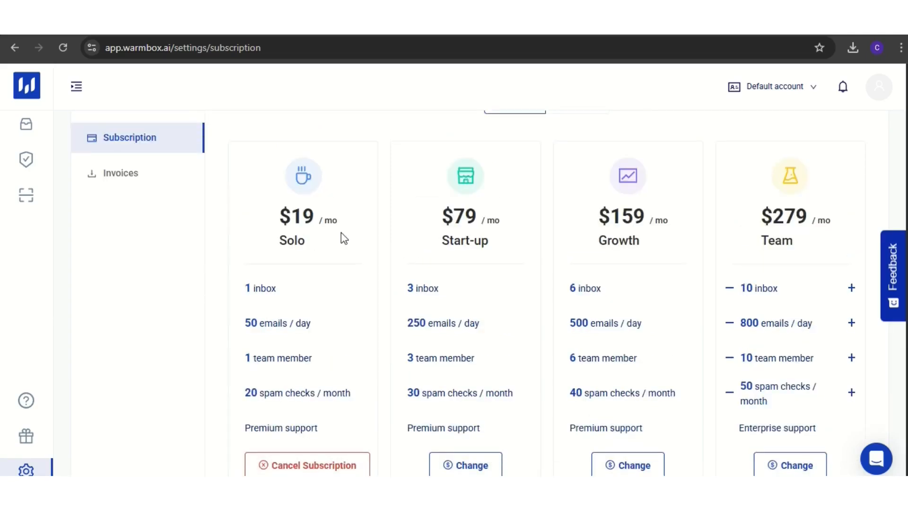
pyautogui.scroll(-2, 340, 236)
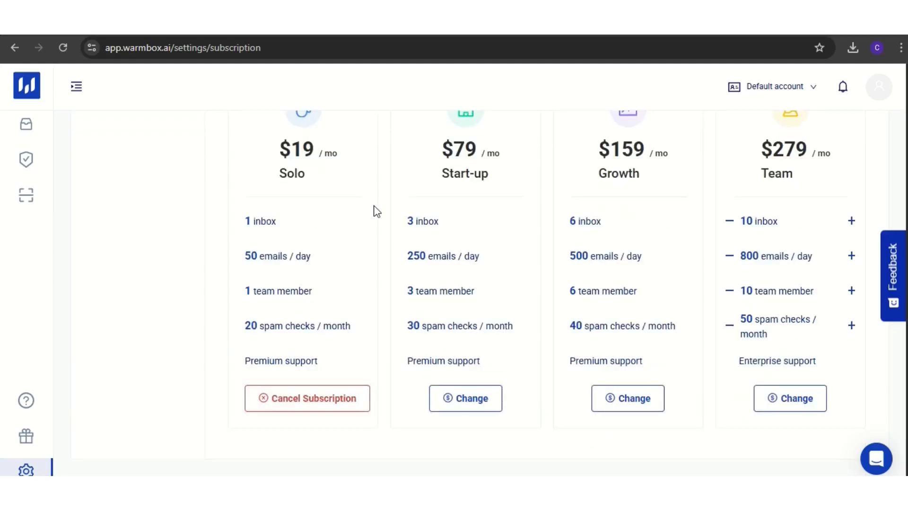
pyautogui.scroll(-1, 375, 209)
pyautogui.scroll(2, 376, 218)
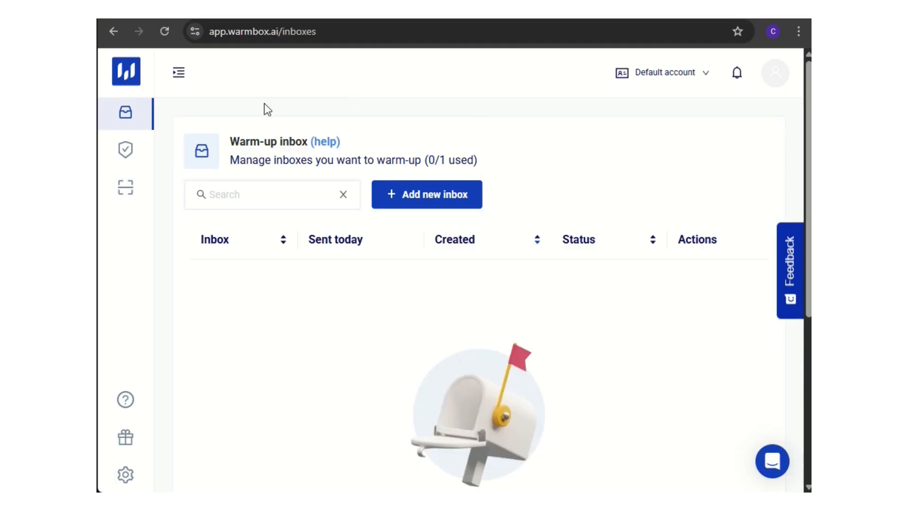
# Open the Email Blacklists & DNS Checker and paste cybertech-arena.com into its search
pyautogui.click(126, 151)
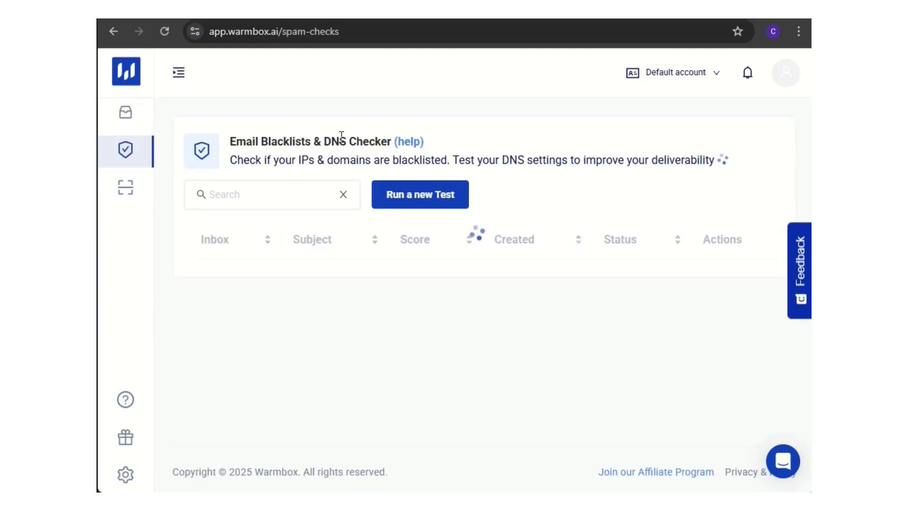
pyautogui.click(296, 193)
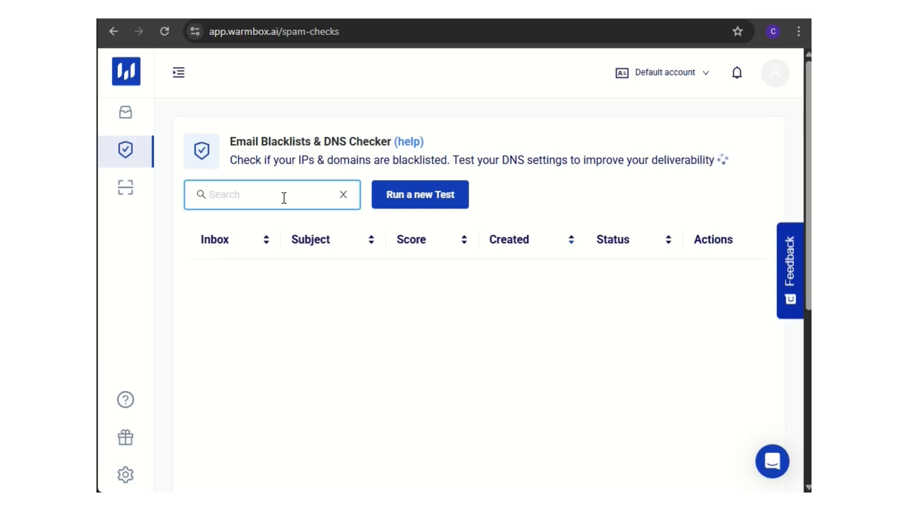
pyautogui.click(284, 197)
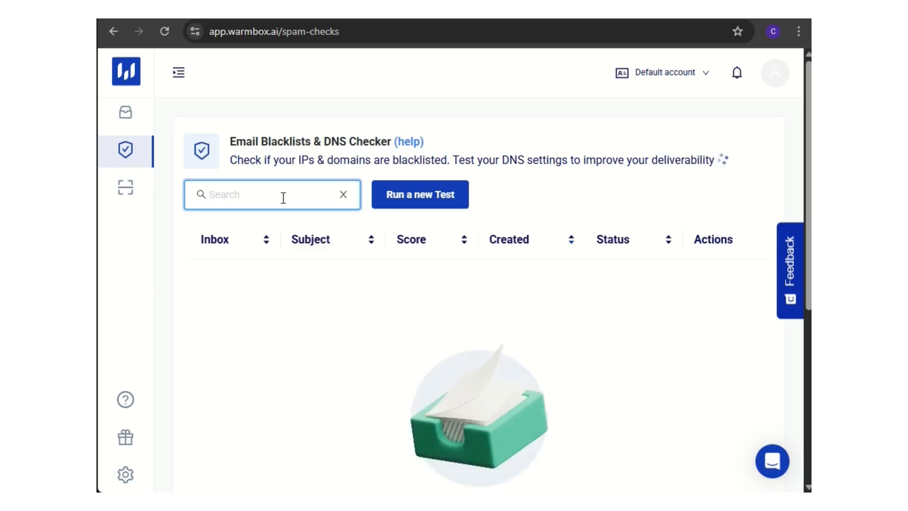
pyautogui.write('cybertech-arena.com')
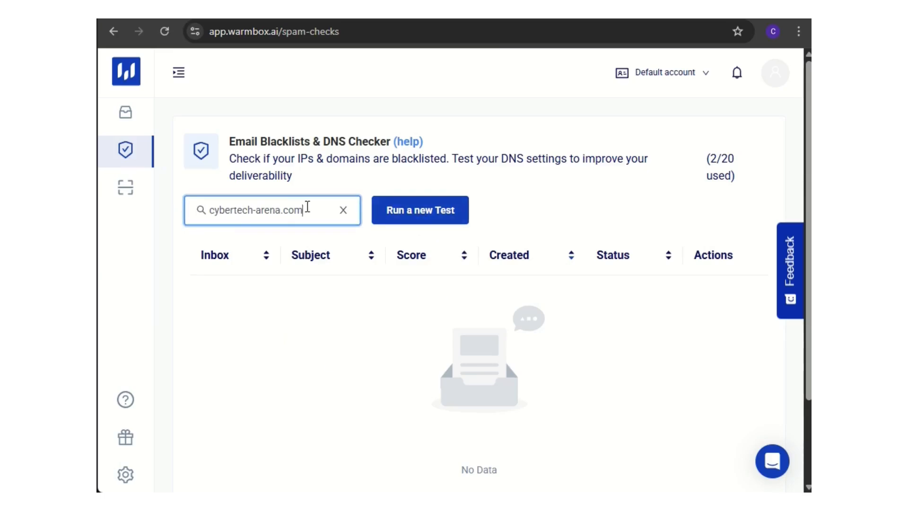
# Run a new spam check test and copy its generated test email address
pyautogui.click(416, 217)
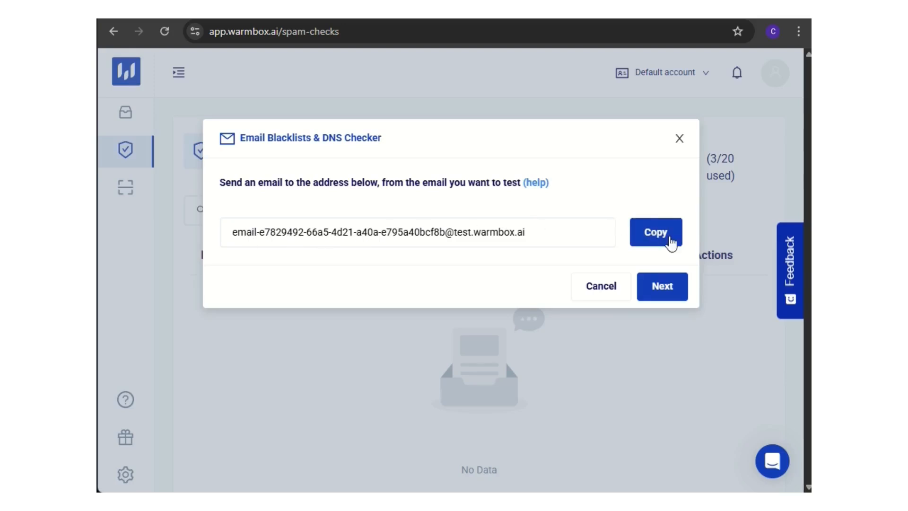
pyautogui.click(662, 235)
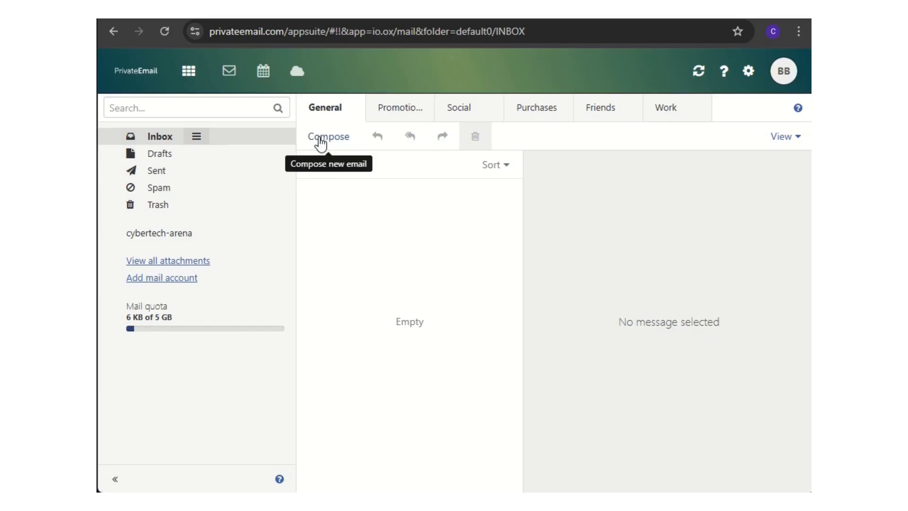
# Send a PrivateEmail message with subject 'test 1' and body 'cybertech-arena' to the pasted test address
pyautogui.click(321, 137)
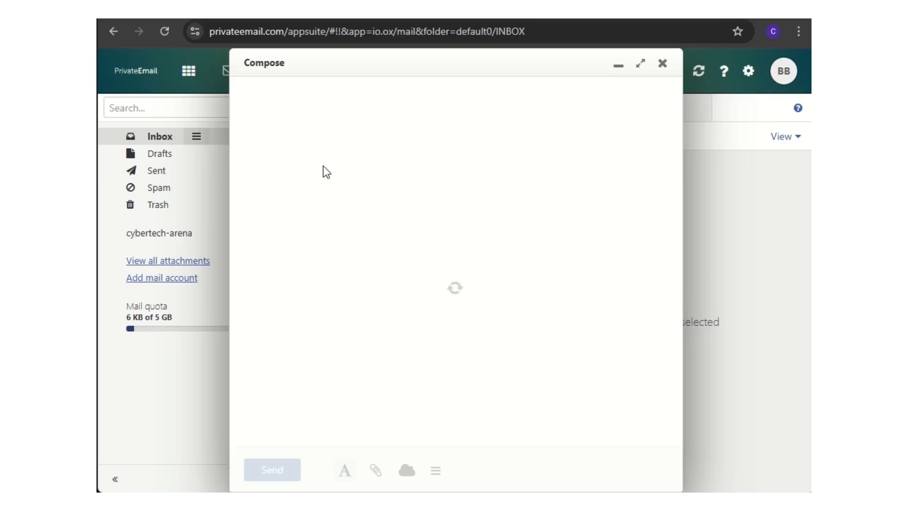
pyautogui.click(379, 10)
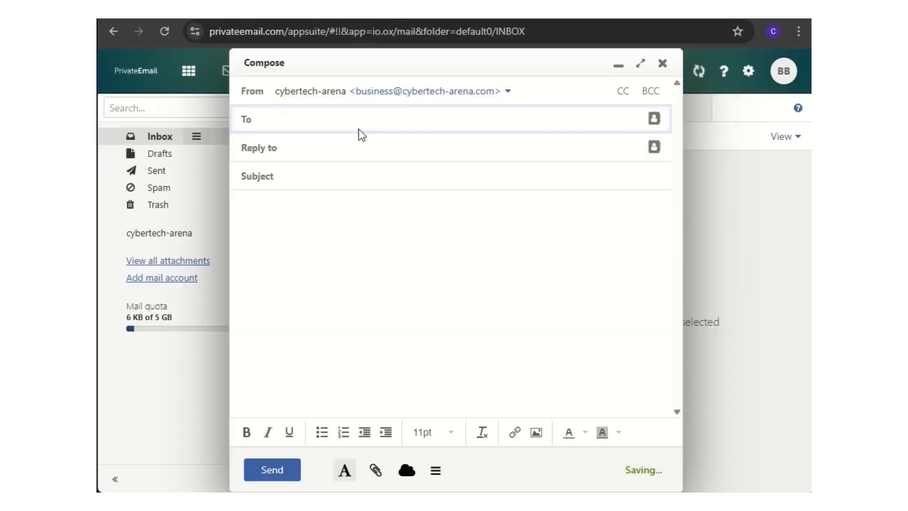
pyautogui.rightClick(294, 123)
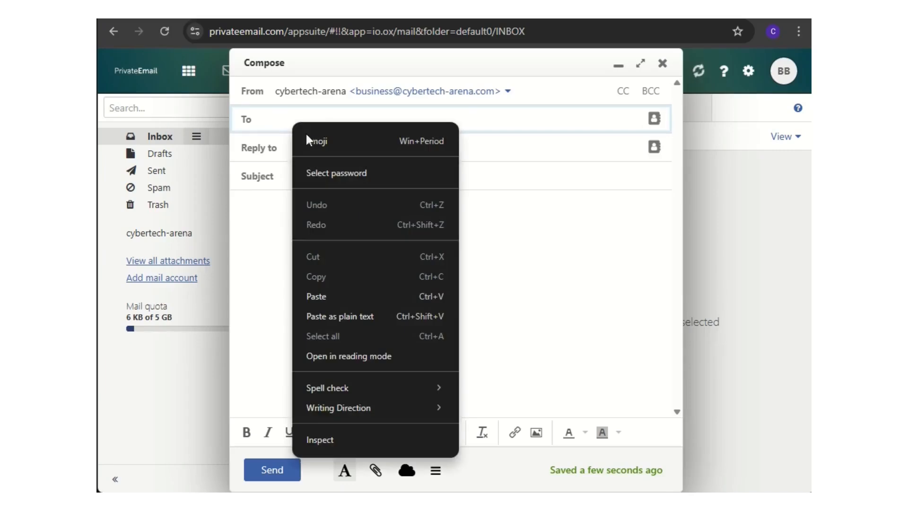
pyautogui.click(344, 295)
pyautogui.click(334, 184)
pyautogui.write('test 1')
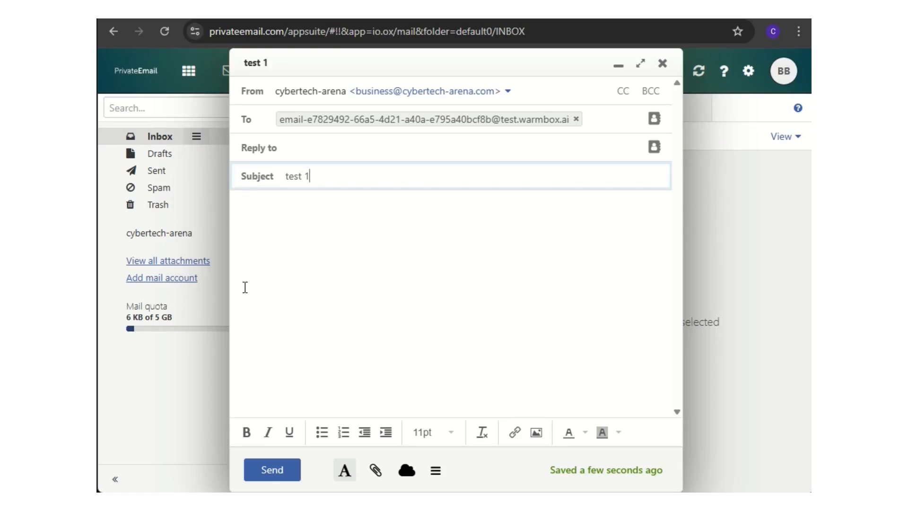
pyautogui.click(292, 239)
pyautogui.write('cy')
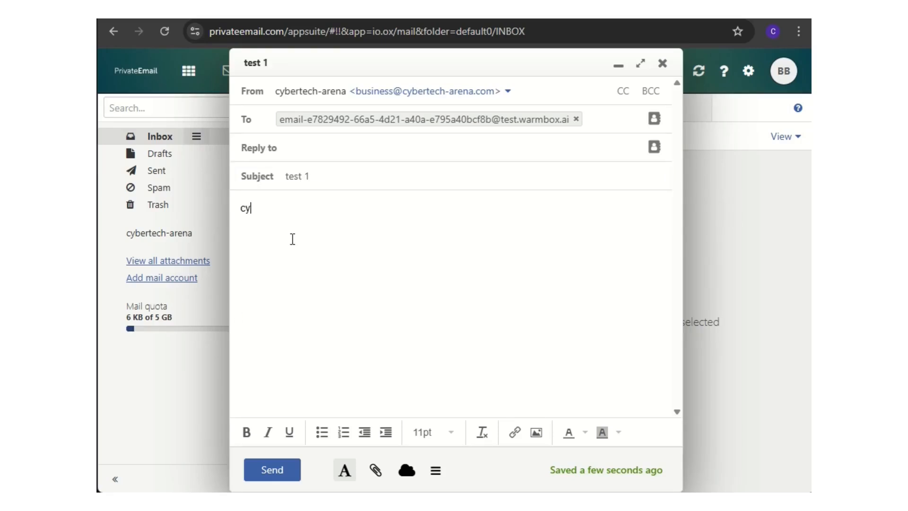
pyautogui.write('bertech-arena')
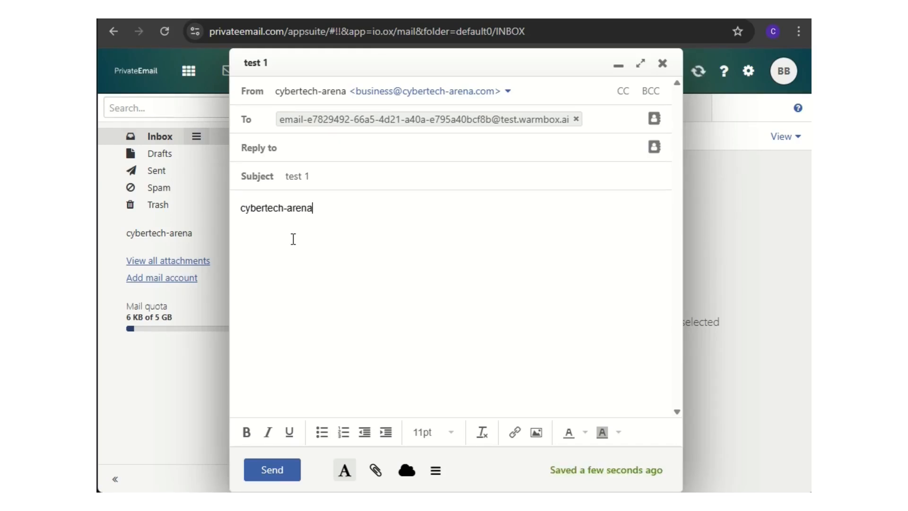
pyautogui.click(271, 470)
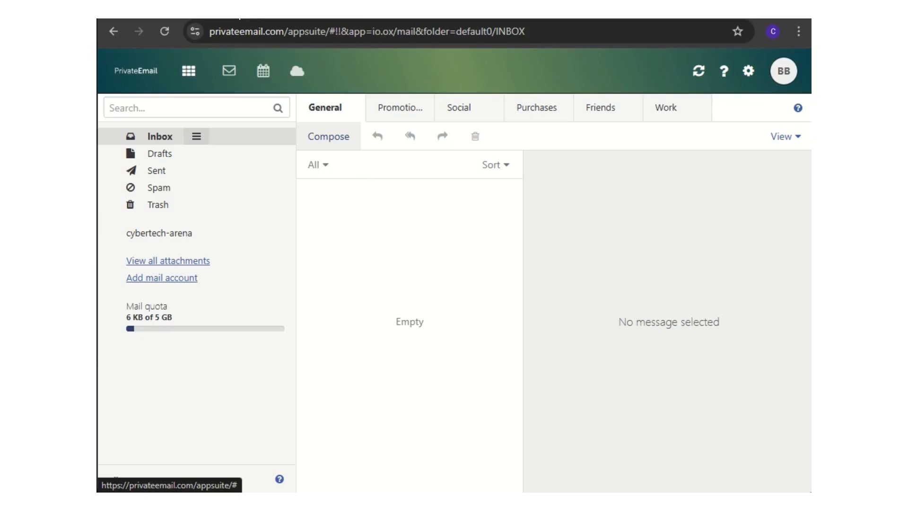
pyautogui.click(282, 11)
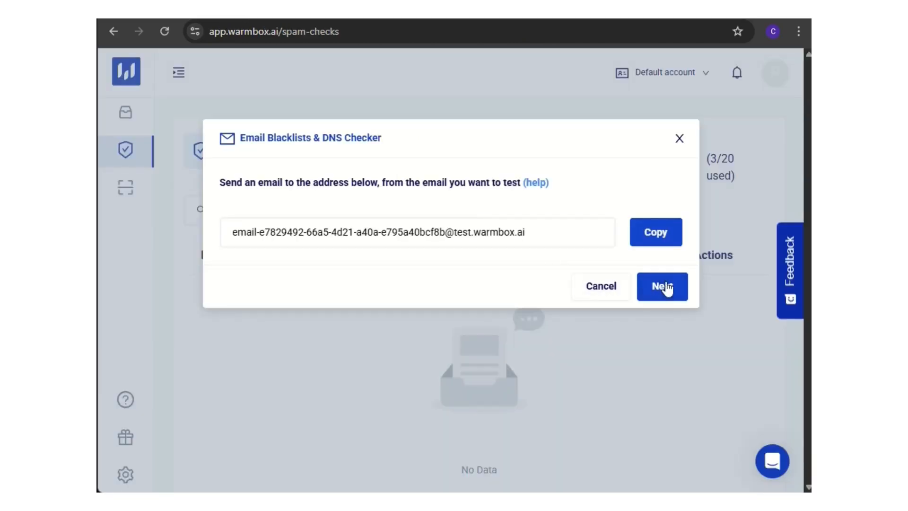
# Confirm the test email was sent and review the 95/100 deliverability report
pyautogui.click(666, 286)
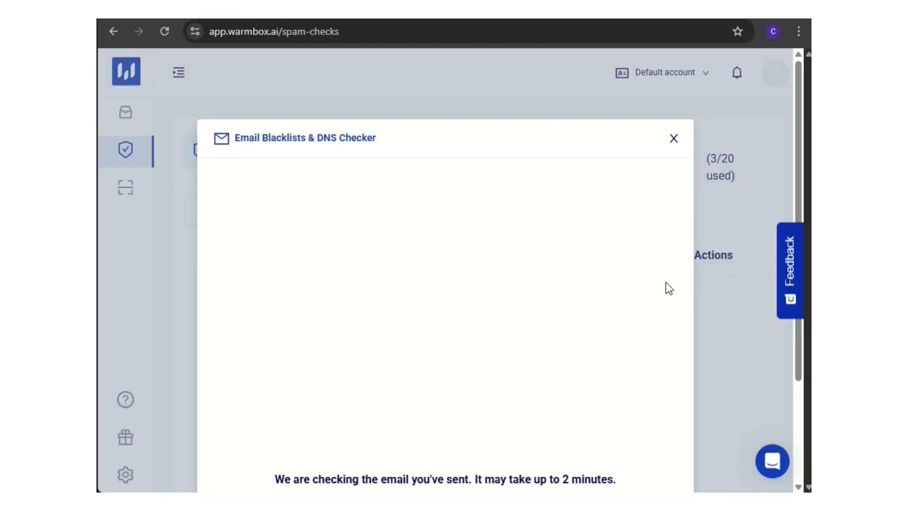
pyautogui.scroll(-2, 685, 283)
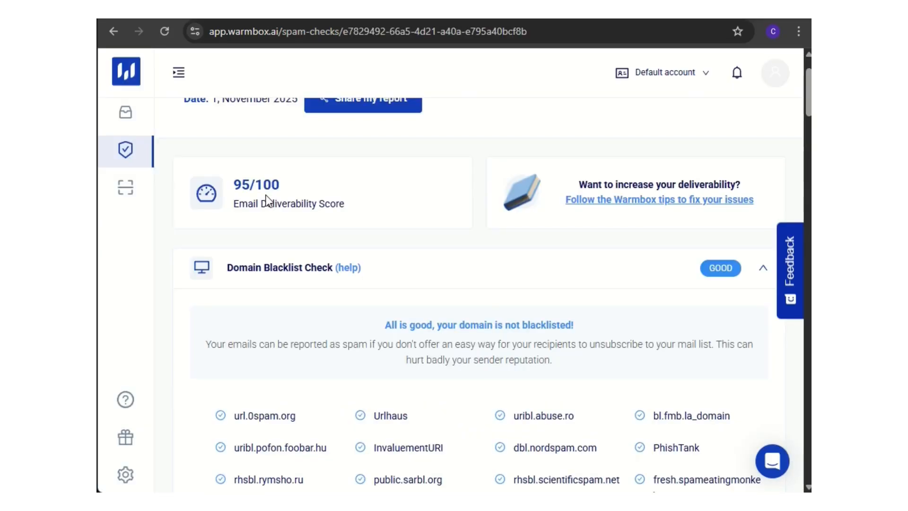
pyautogui.scroll(-2, 354, 180)
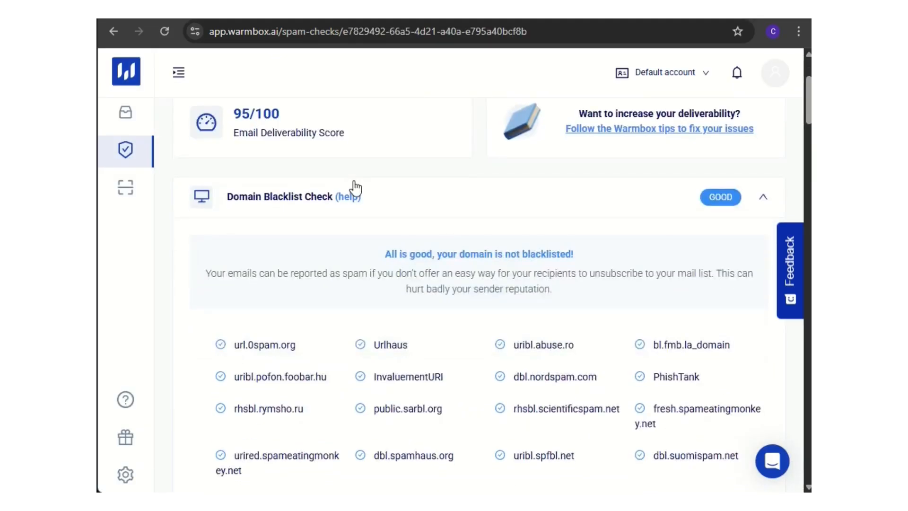
pyautogui.scroll(-3, 461, 186)
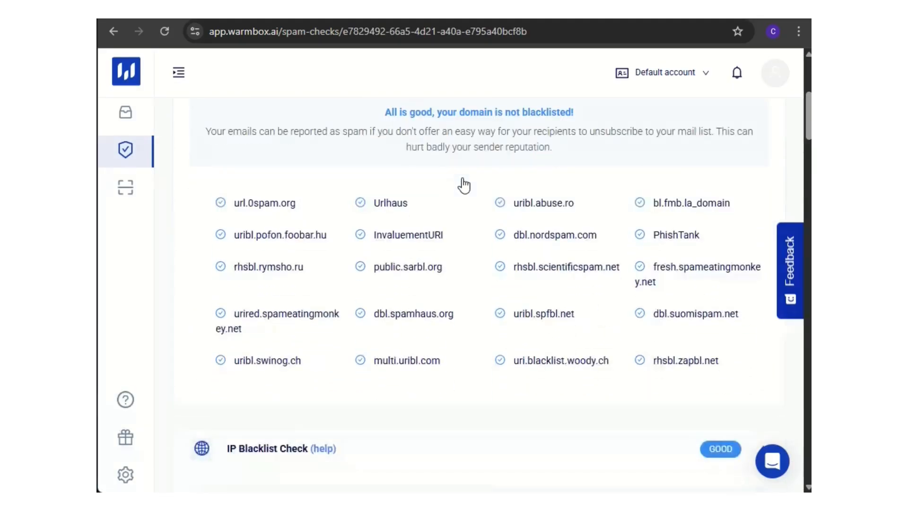
pyautogui.scroll(-2, 385, 200)
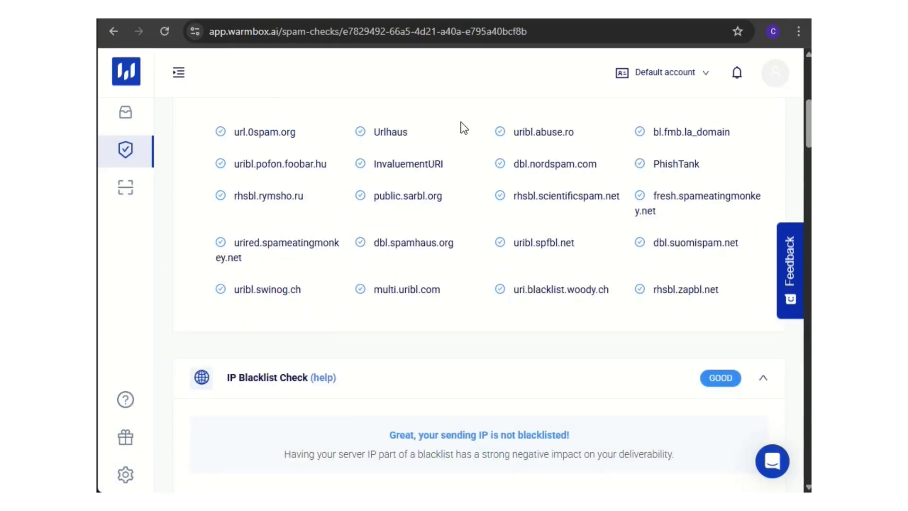
pyautogui.scroll(-5, 437, 187)
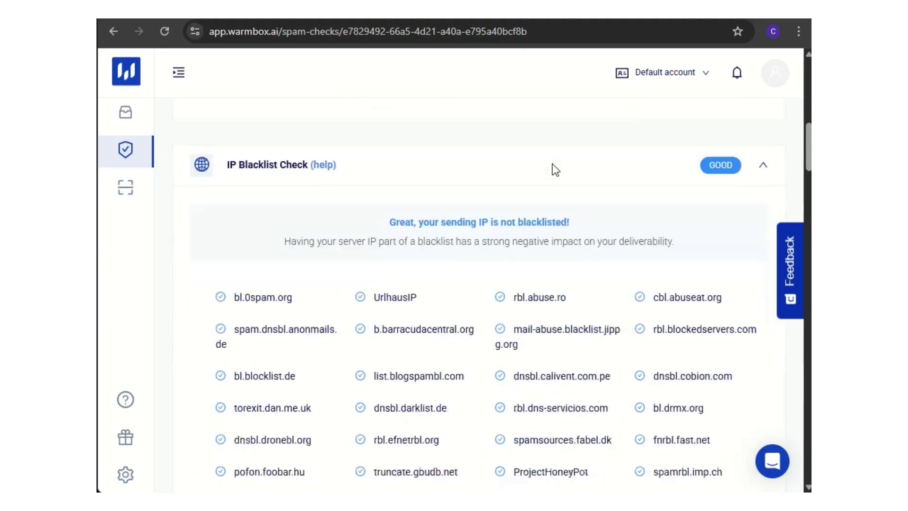
pyautogui.scroll(-2, 450, 162)
pyautogui.scroll(2, 450, 162)
pyautogui.scroll(-17, 493, 155)
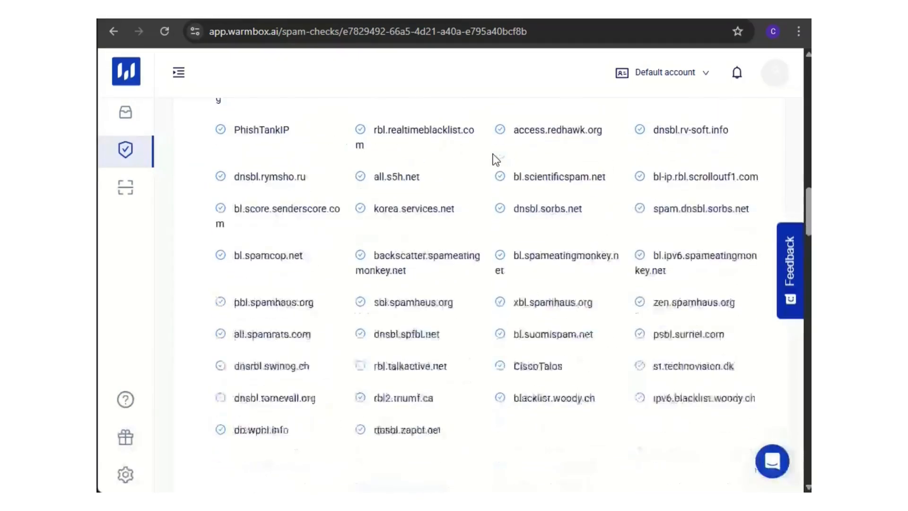
pyautogui.scroll(-2, 493, 157)
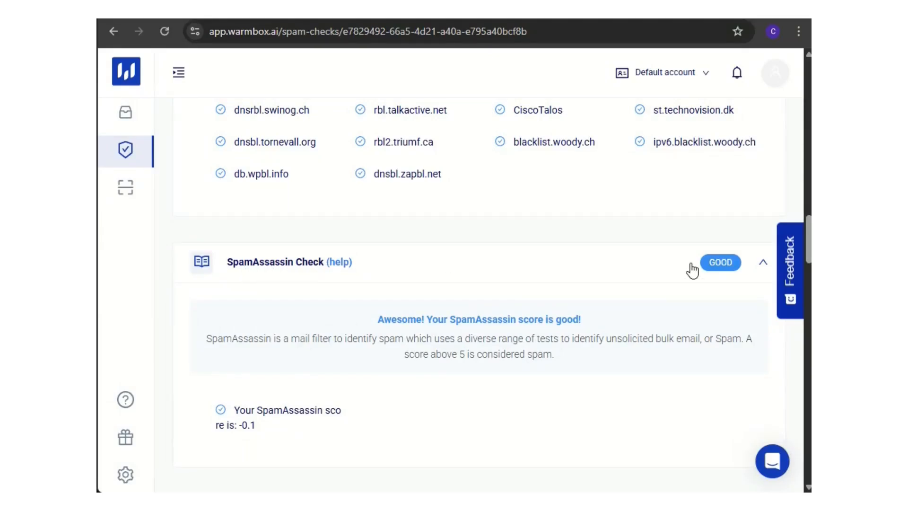
pyautogui.scroll(-2, 689, 269)
pyautogui.scroll(-3, 681, 270)
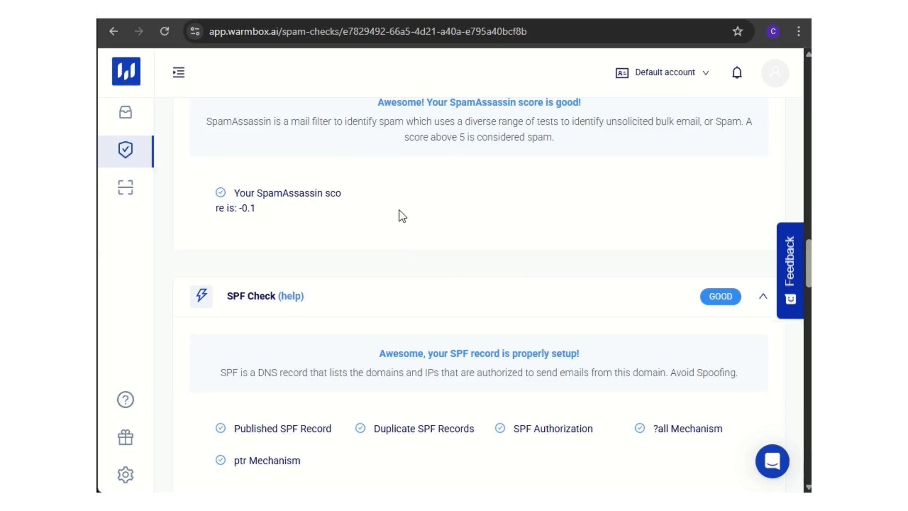
pyautogui.scroll(-2, 397, 213)
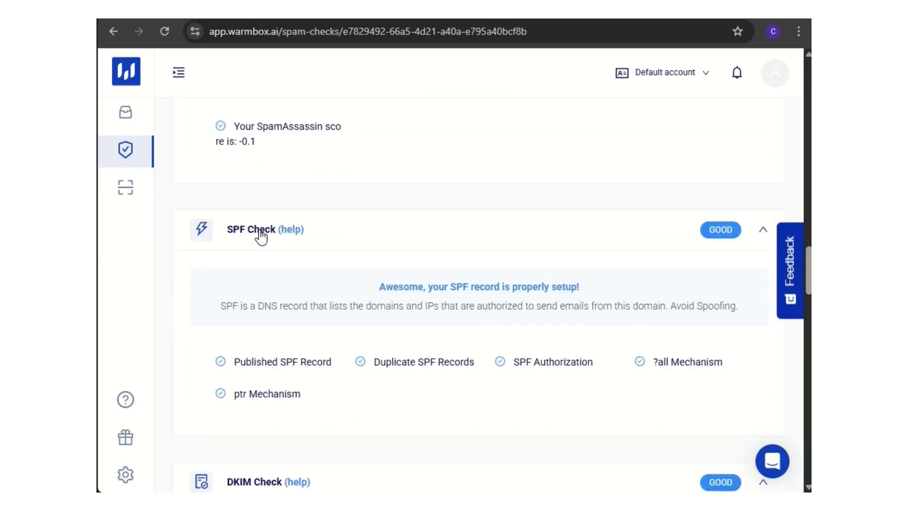
pyautogui.scroll(-2, 721, 227)
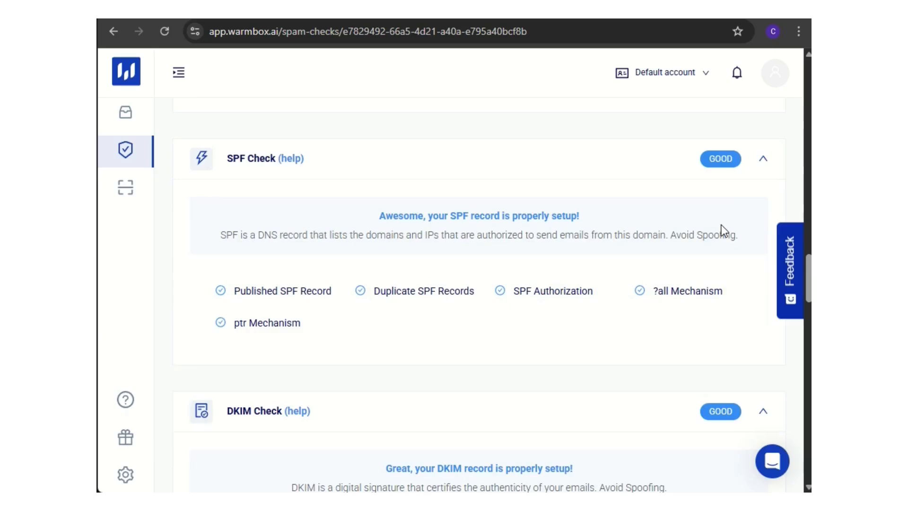
pyautogui.scroll(-4, 658, 309)
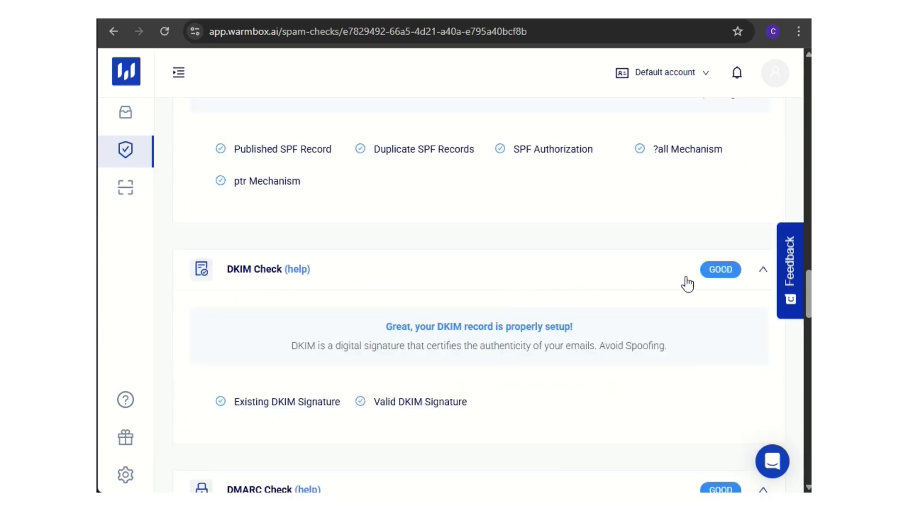
pyautogui.scroll(-3, 702, 286)
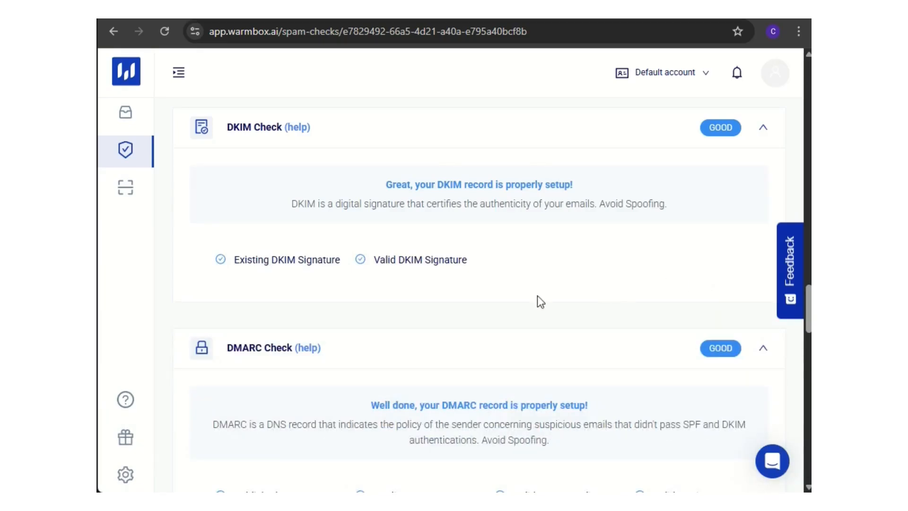
pyautogui.scroll(-2, 453, 303)
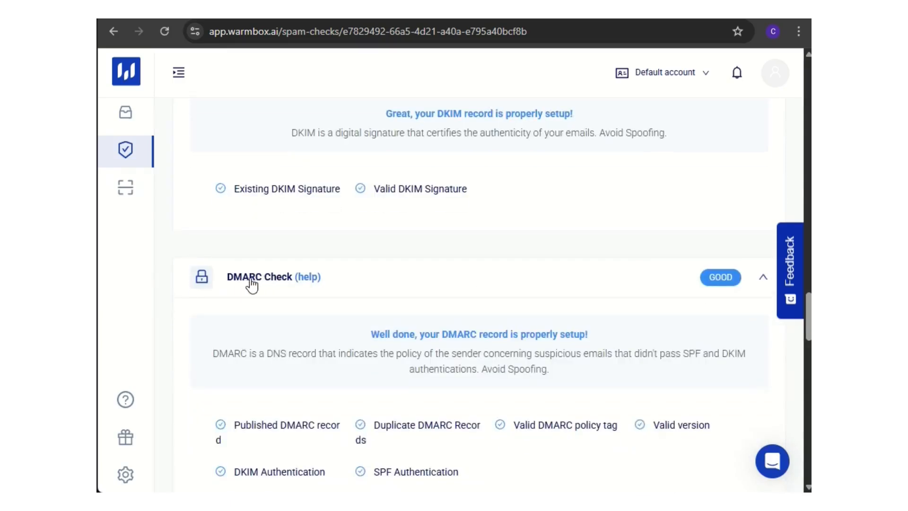
pyautogui.scroll(-4, 719, 279)
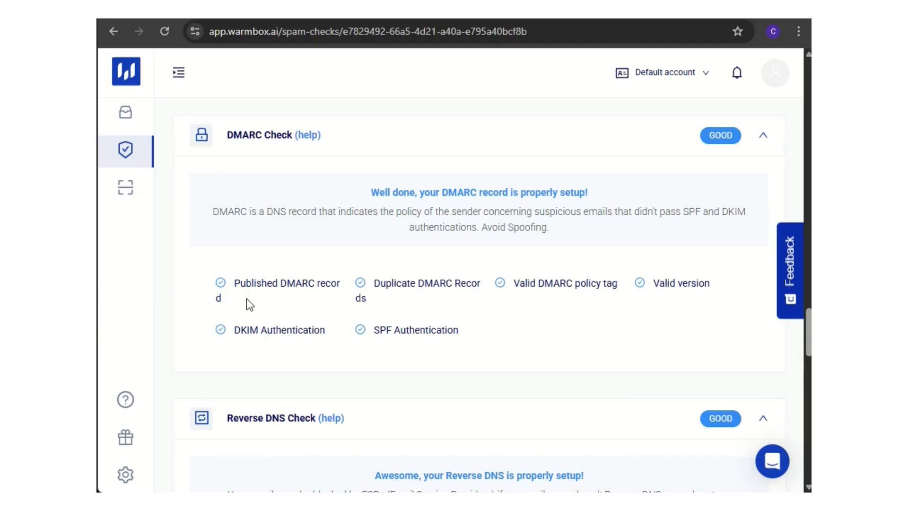
pyautogui.scroll(-5, 507, 305)
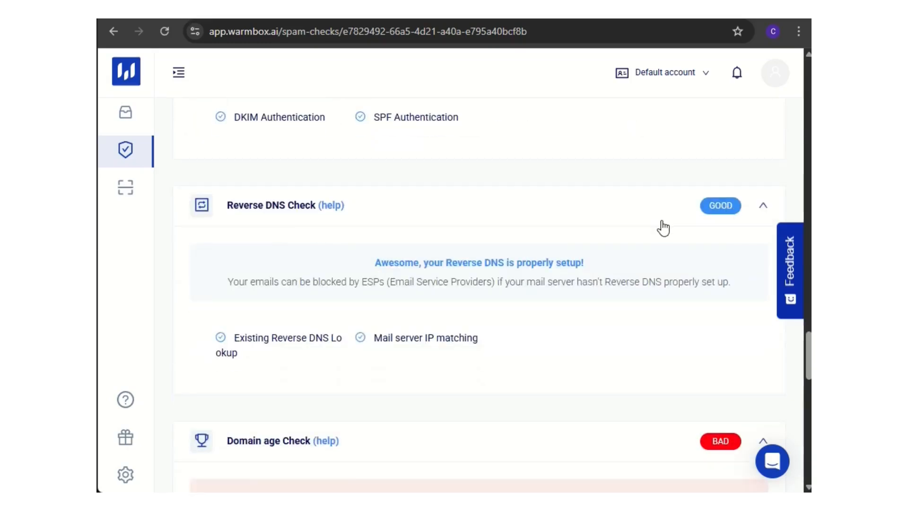
pyautogui.scroll(-2, 663, 228)
pyautogui.scroll(-1, 663, 228)
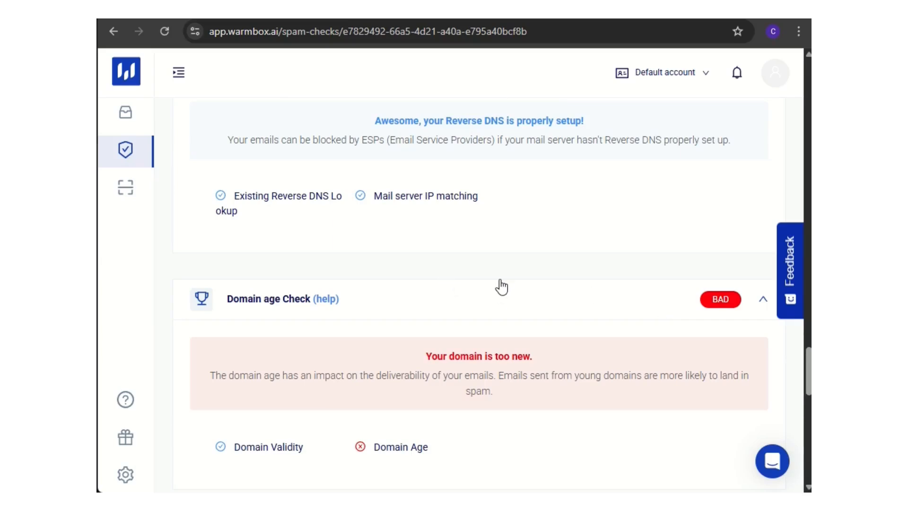
pyautogui.scroll(-2, 502, 286)
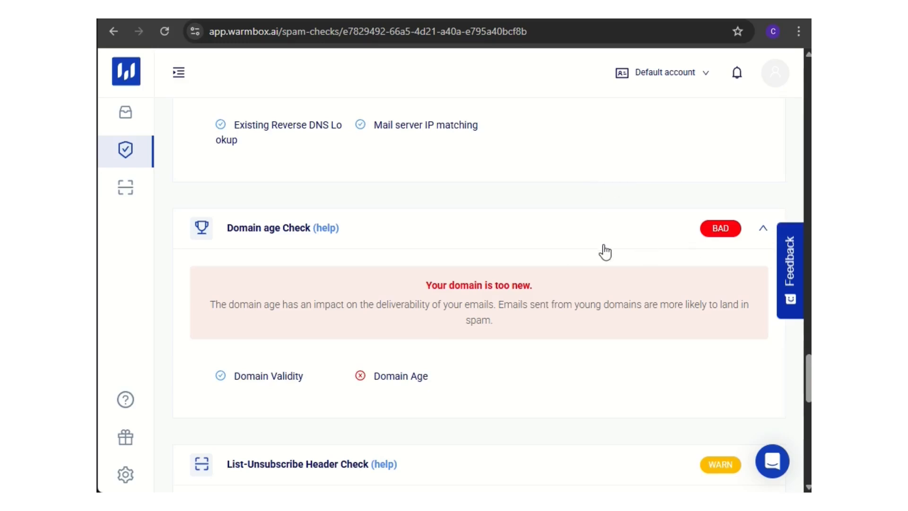
pyautogui.scroll(-3, 507, 281)
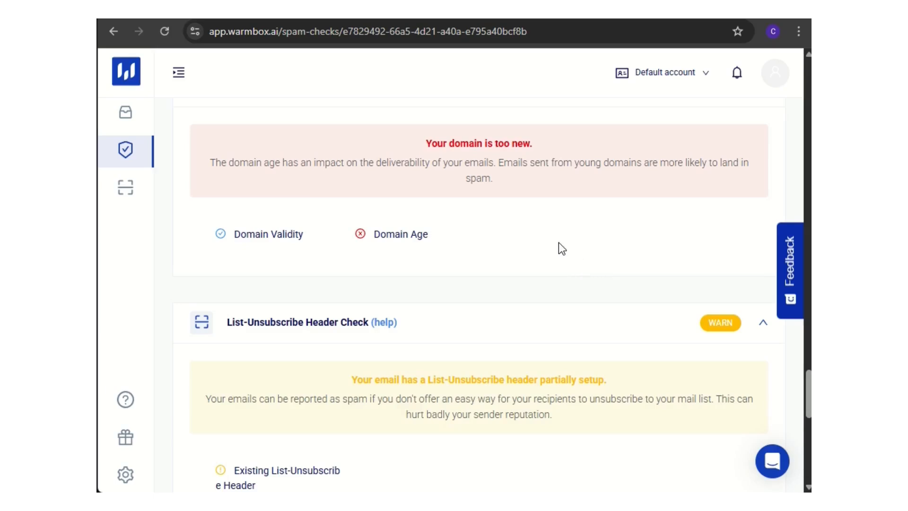
pyautogui.scroll(3, 555, 247)
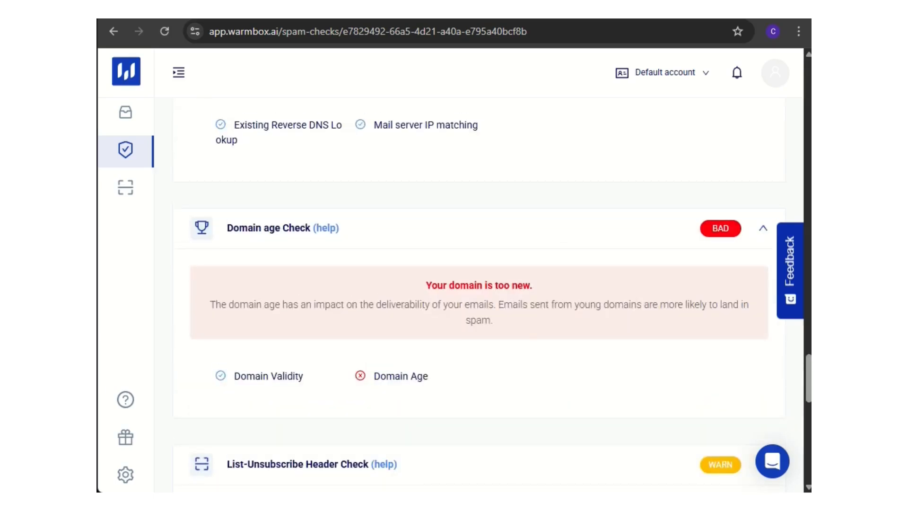
pyautogui.scroll(-2, 533, 273)
pyautogui.scroll(6, 350, 246)
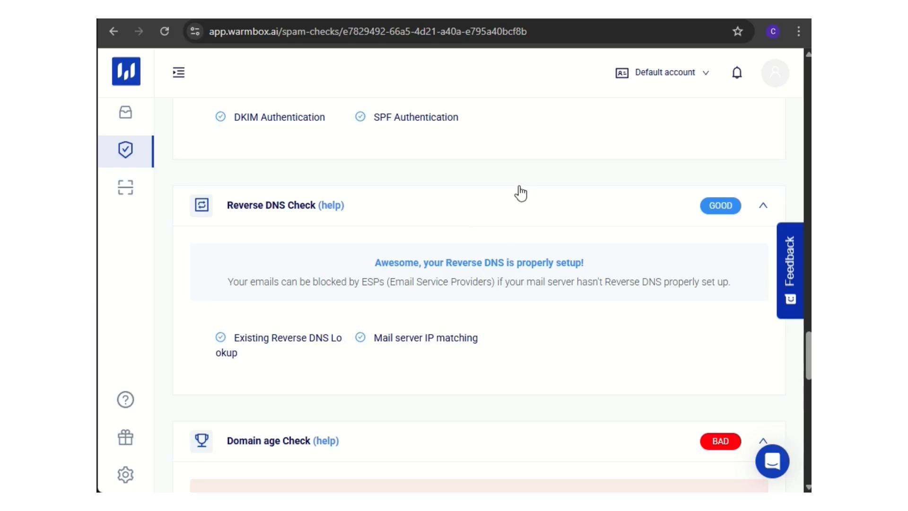
pyautogui.scroll(2, 495, 219)
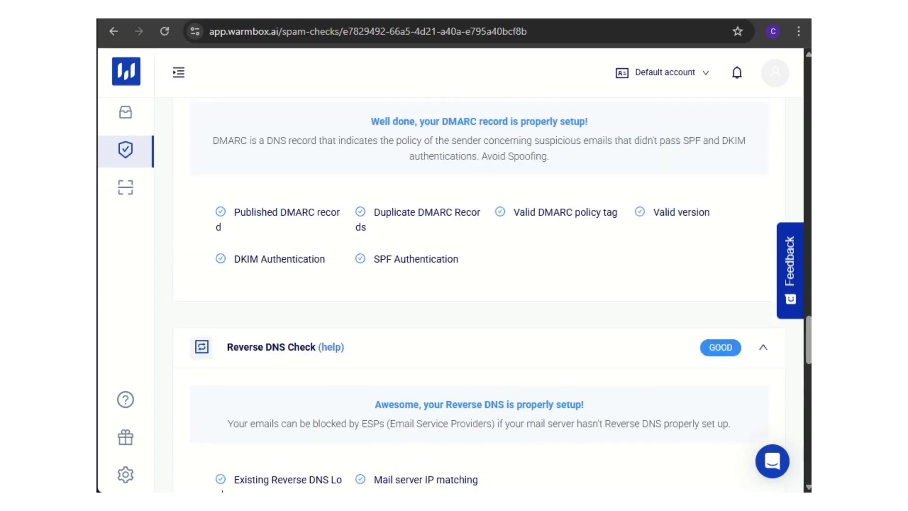
pyautogui.scroll(15, 401, 217)
pyautogui.scroll(10, 400, 218)
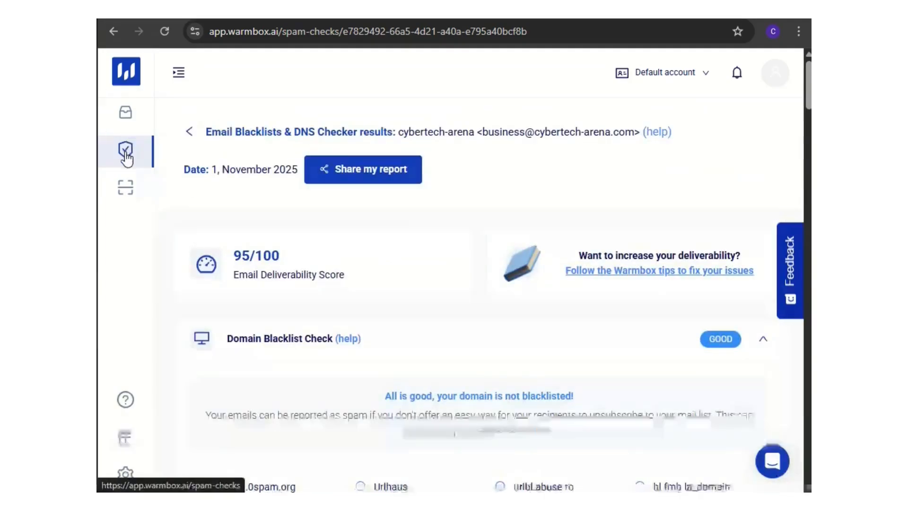
# Open the Inboxes page to view the empty warm-up inbox list
pyautogui.click(128, 122)
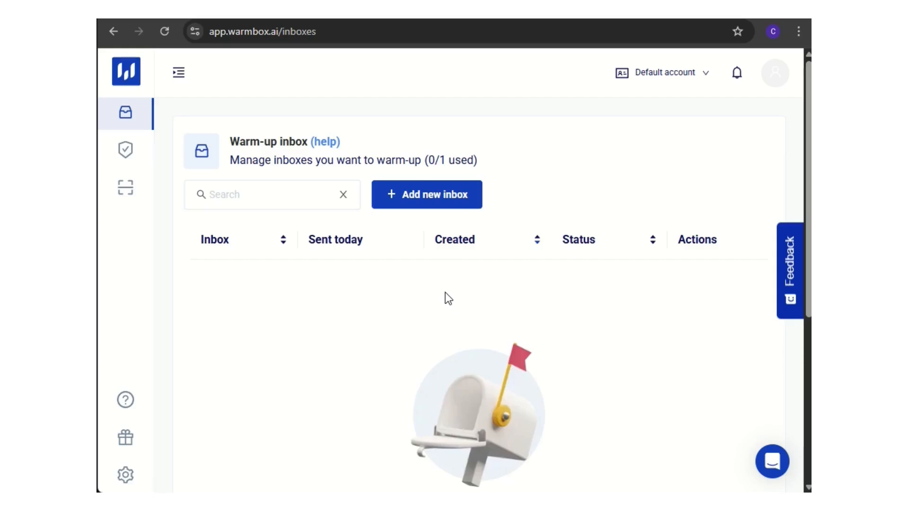
# Add a new inbox with Others (Add with SMTP) as the provider and continue
pyautogui.click(425, 195)
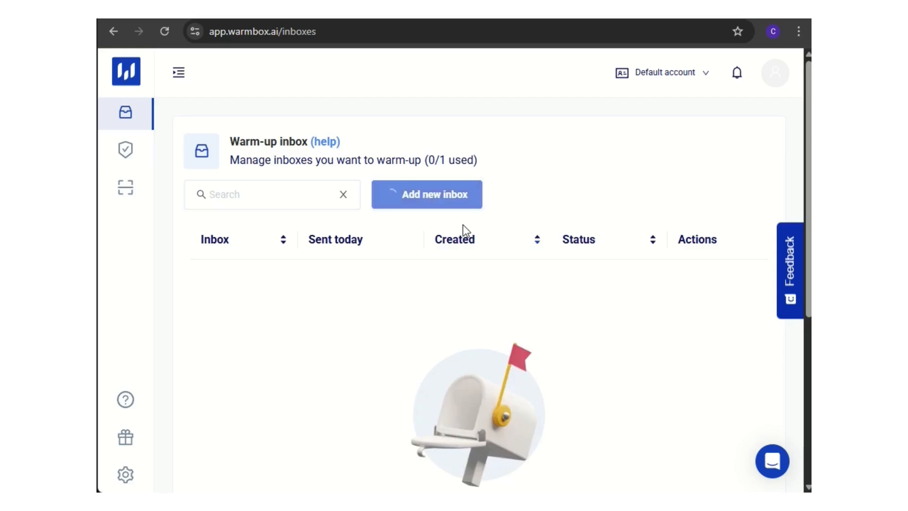
pyautogui.scroll(-3, 546, 205)
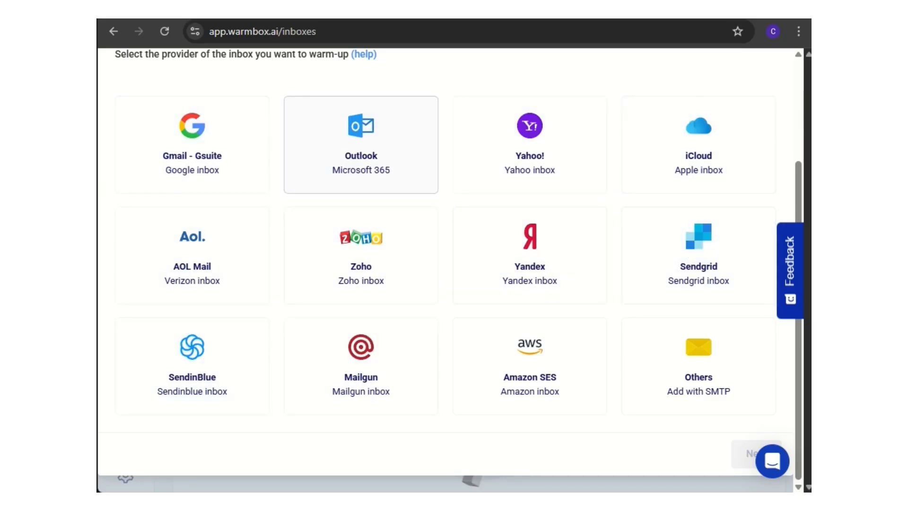
pyautogui.click(705, 371)
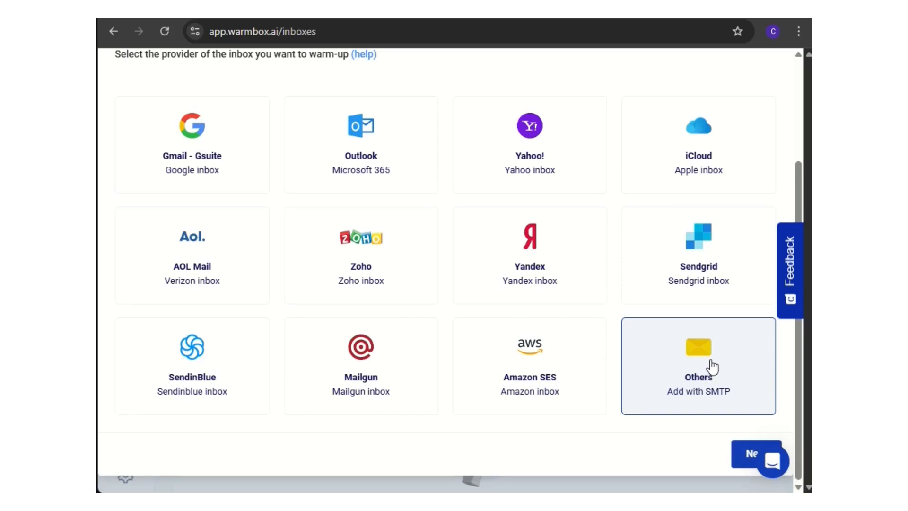
pyautogui.click(749, 463)
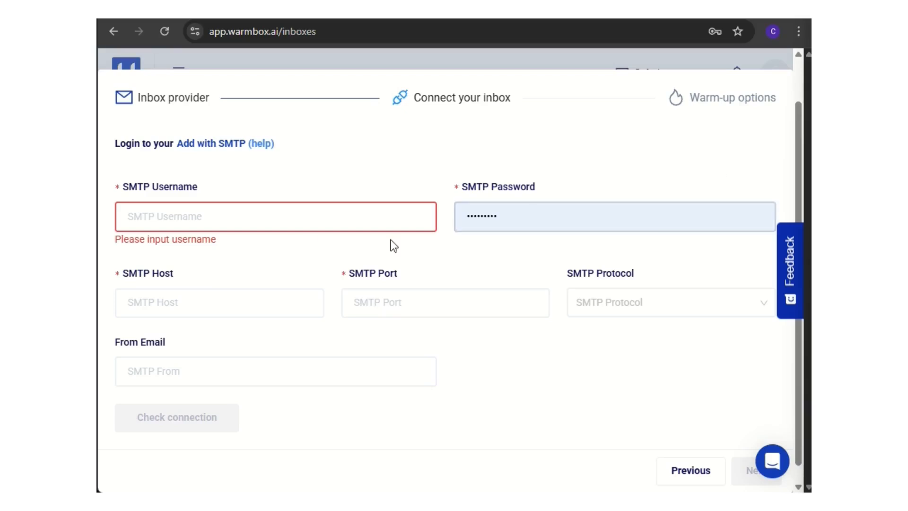
# Paste the inbox address as SMTP username and replace the autofilled SMTP password
pyautogui.rightClick(188, 219)
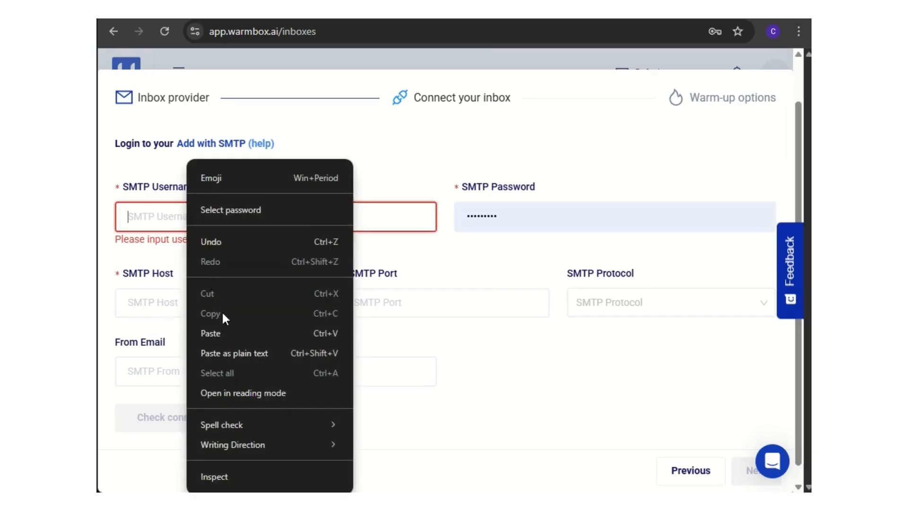
pyautogui.click(225, 332)
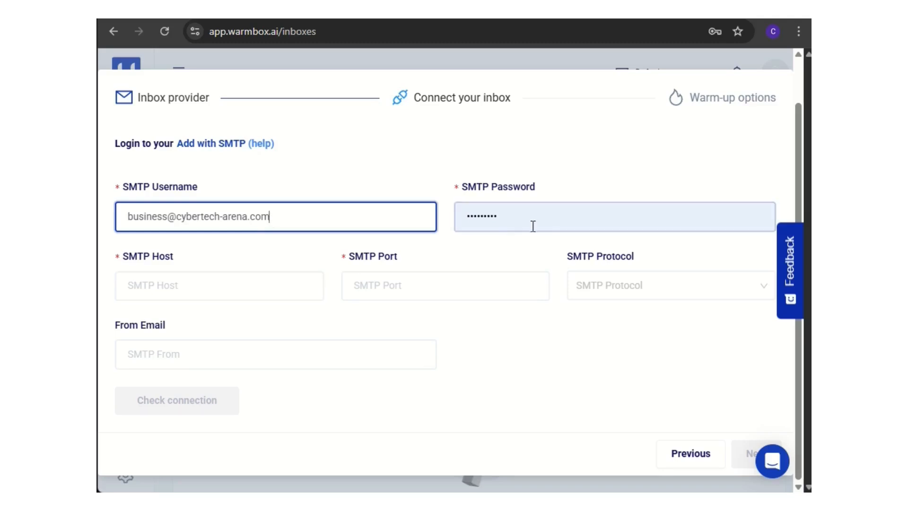
pyautogui.click(548, 219)
pyautogui.click(548, 219)
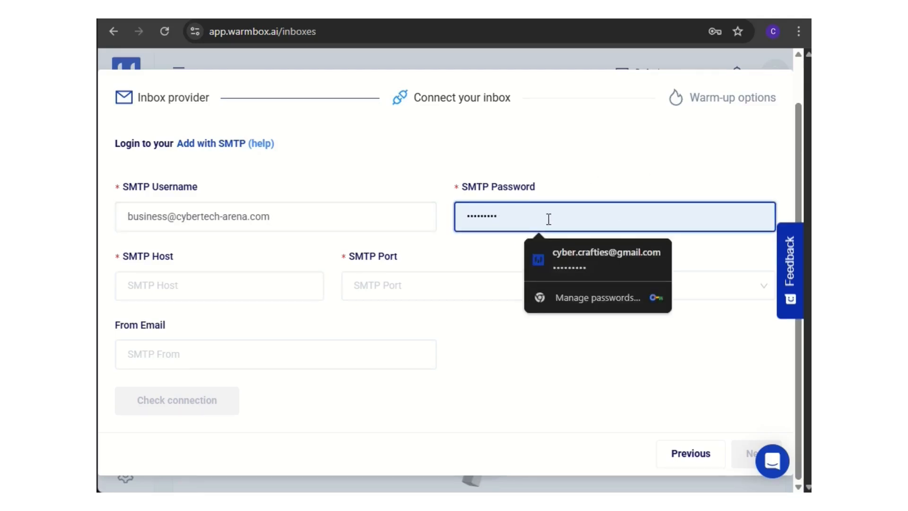
pyautogui.press('BackSpace')
pyautogui.press('BackSpace')
pyautogui.press('BackSpace')
pyautogui.press('BackSpace')
pyautogui.press('BackSpace')
pyautogui.press('BackSpace')
pyautogui.press('BackSpace')
pyautogui.press('BackSpace')
pyautogui.press('BackSpace')
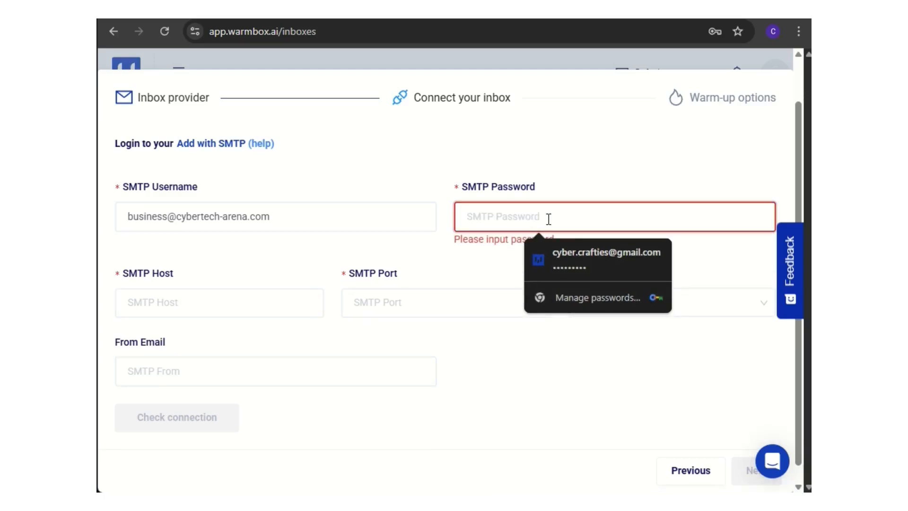
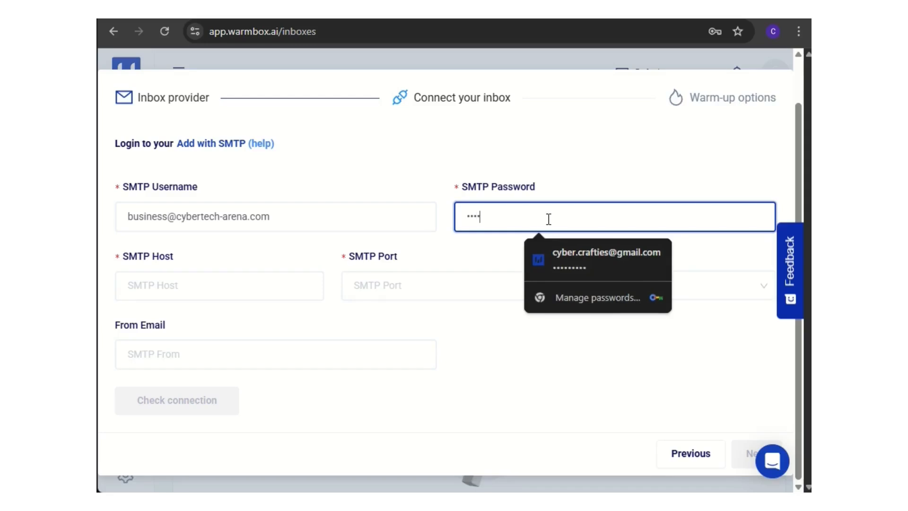
pyautogui.click(192, 298)
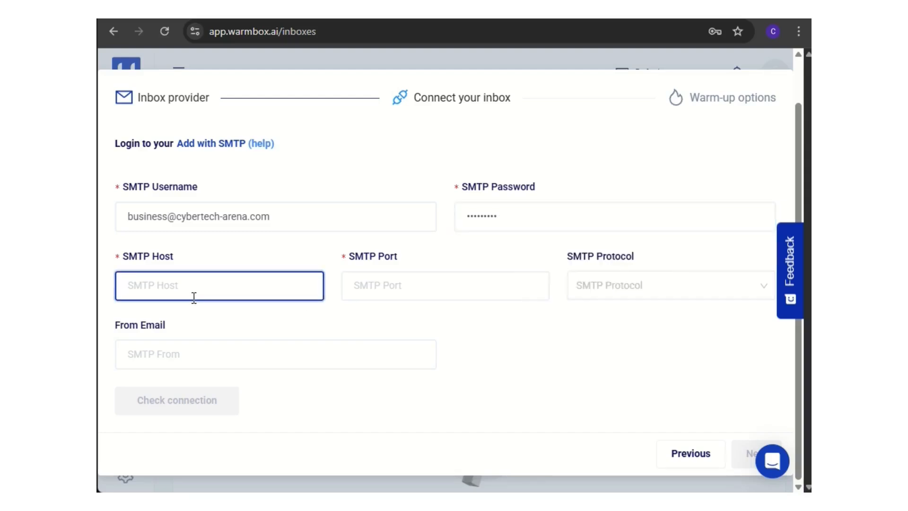
pyautogui.click(482, 223)
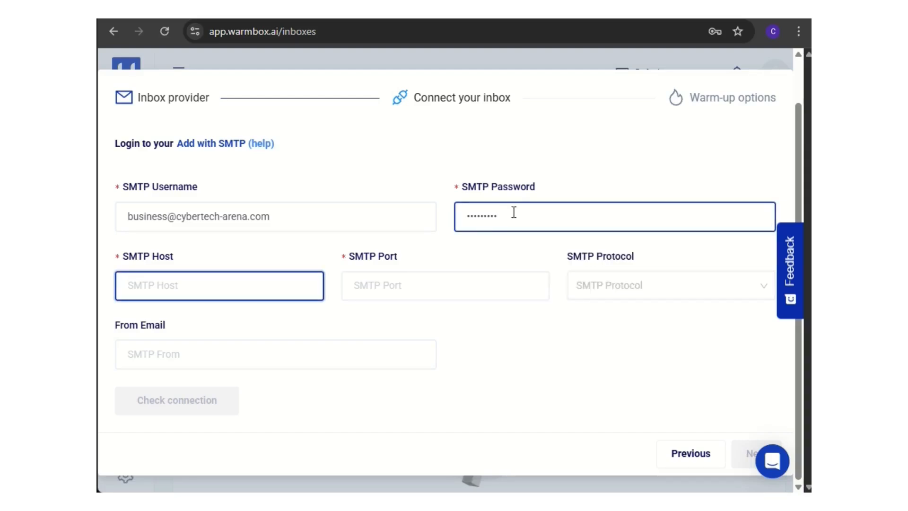
# Set SMTP host mail.privateemail.com, port 587 and protocol tls
pyautogui.click(174, 283)
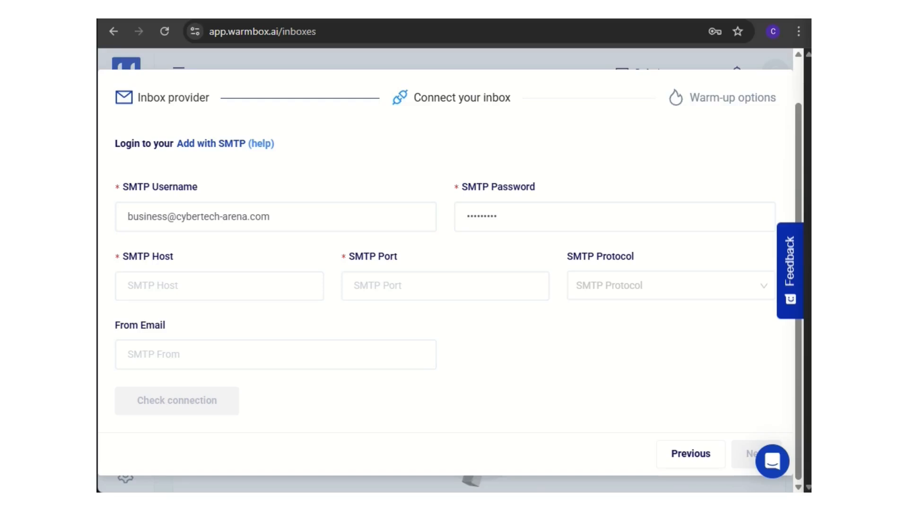
pyautogui.click(229, 278)
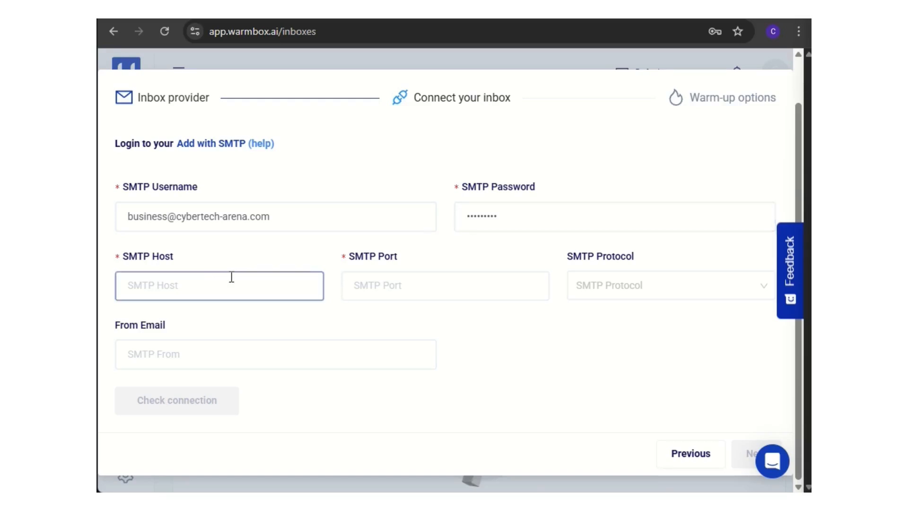
pyautogui.rightClick(169, 284)
pyautogui.click(189, 330)
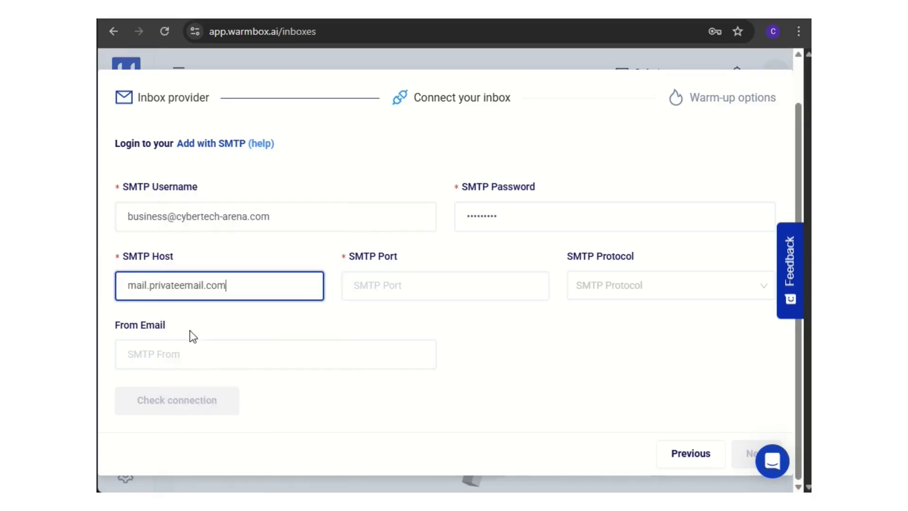
pyautogui.click(391, 288)
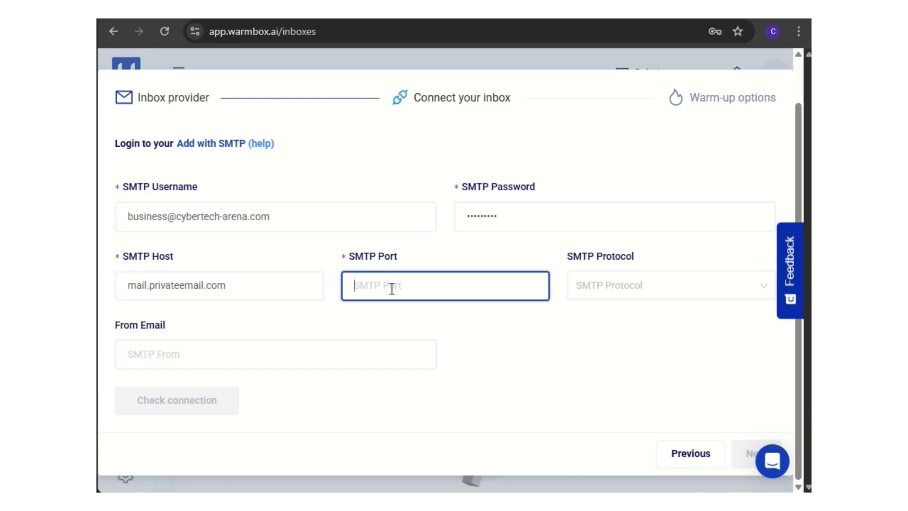
pyautogui.write('5')
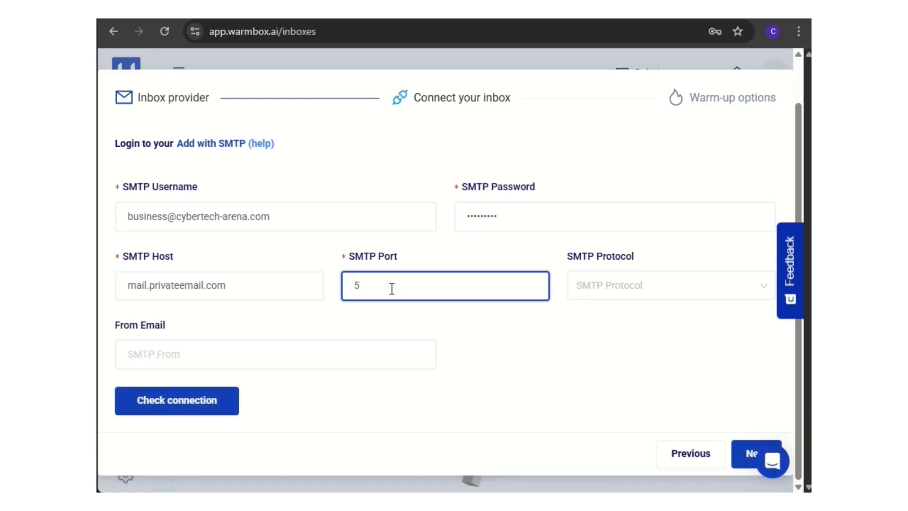
pyautogui.write('87')
pyautogui.click(629, 294)
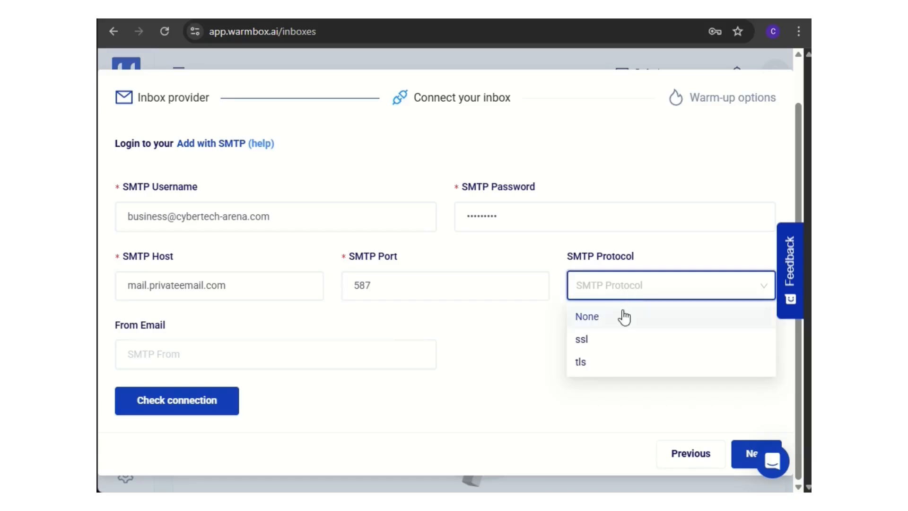
pyautogui.click(595, 366)
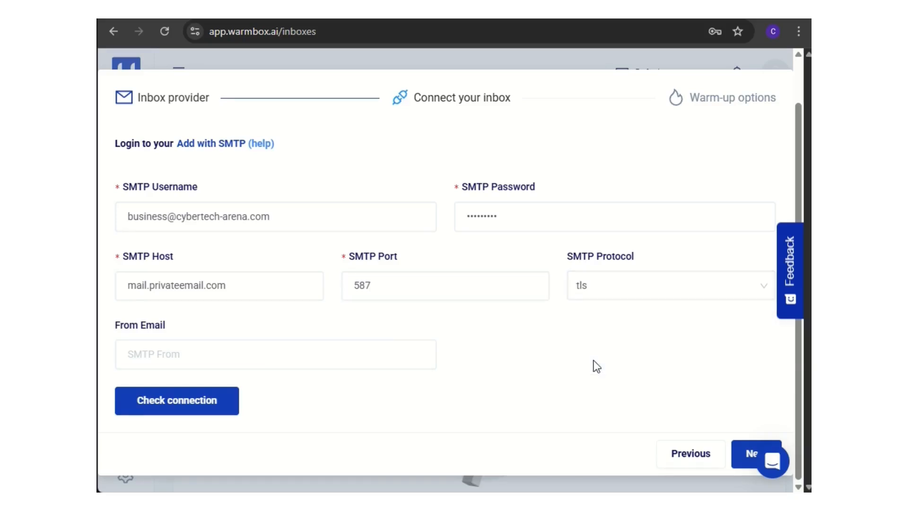
# Paste the sender address into From Email and pass the SMTP connection check
pyautogui.click(223, 368)
pyautogui.rightClick(150, 360)
pyautogui.click(192, 198)
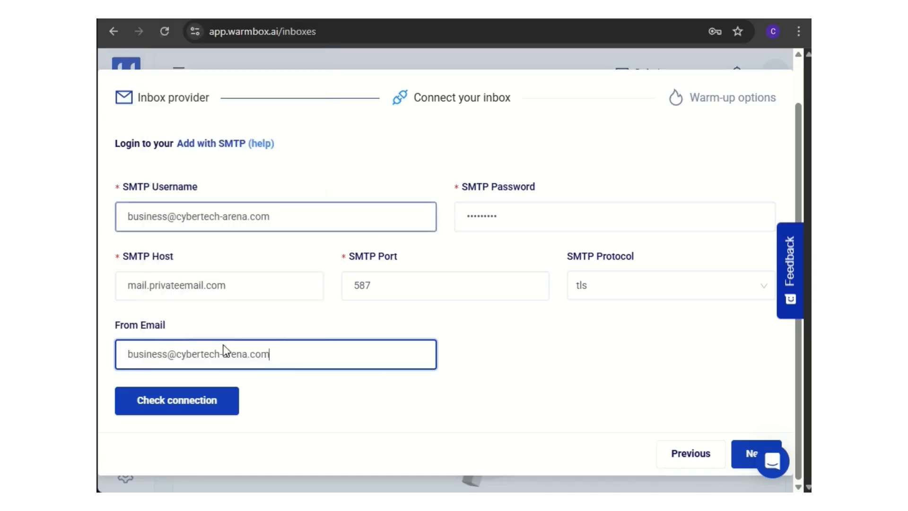
pyautogui.click(201, 406)
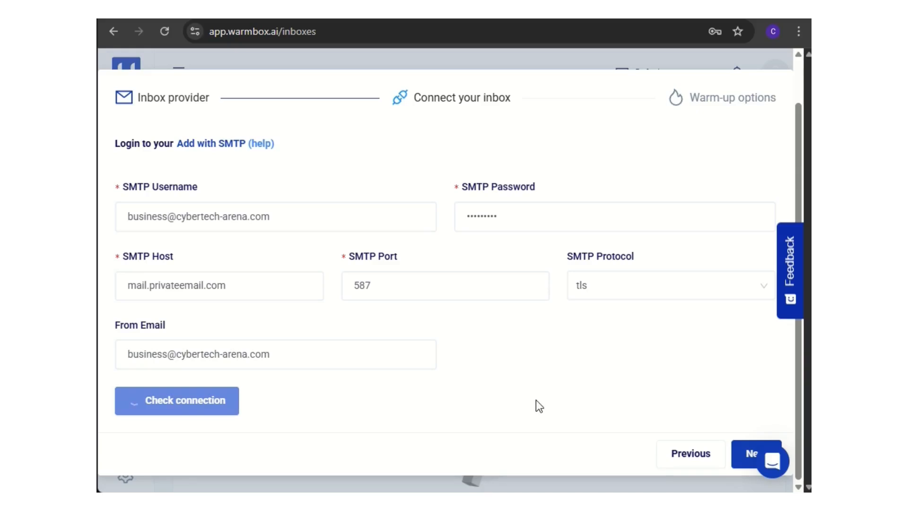
pyautogui.scroll(2, 537, 405)
pyautogui.scroll(-2, 542, 406)
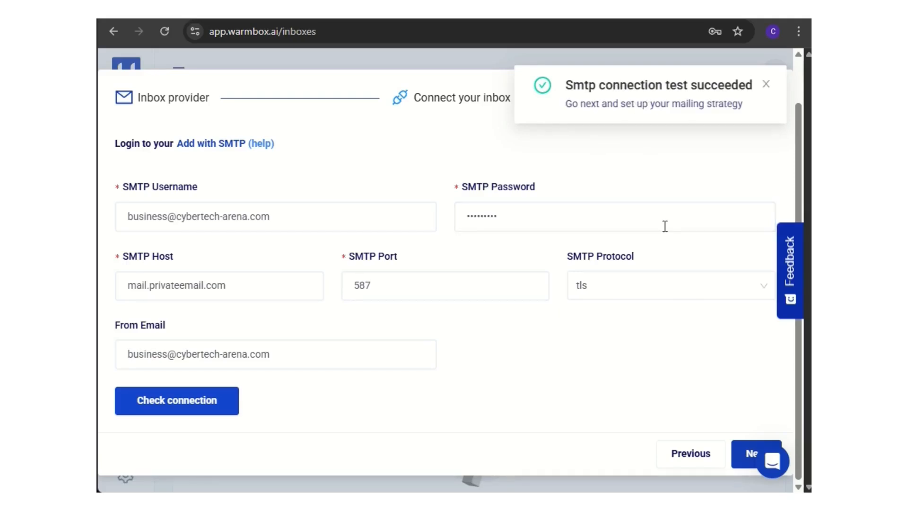
pyautogui.click(741, 453)
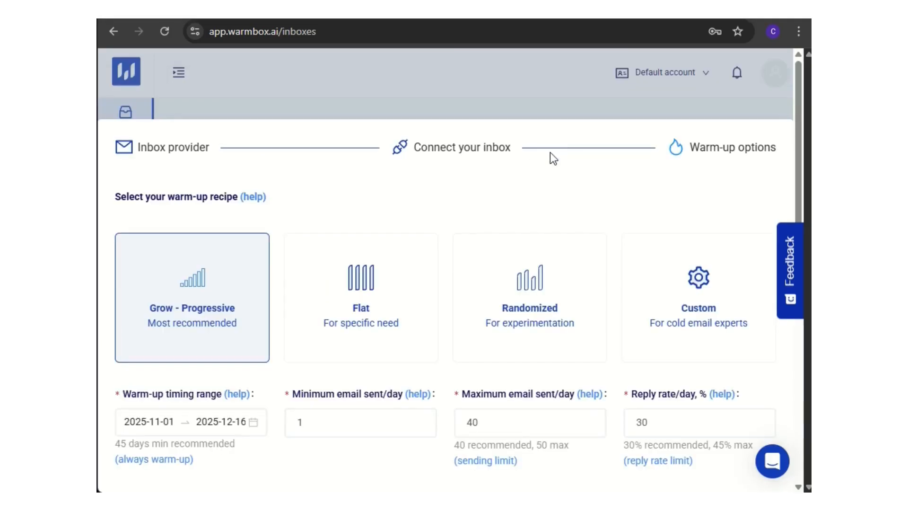
# Preview the Randomized recipe, then keep Grow - Progressive (1–40 emails/day, 30% replies)
pyautogui.scroll(-1, 524, 160)
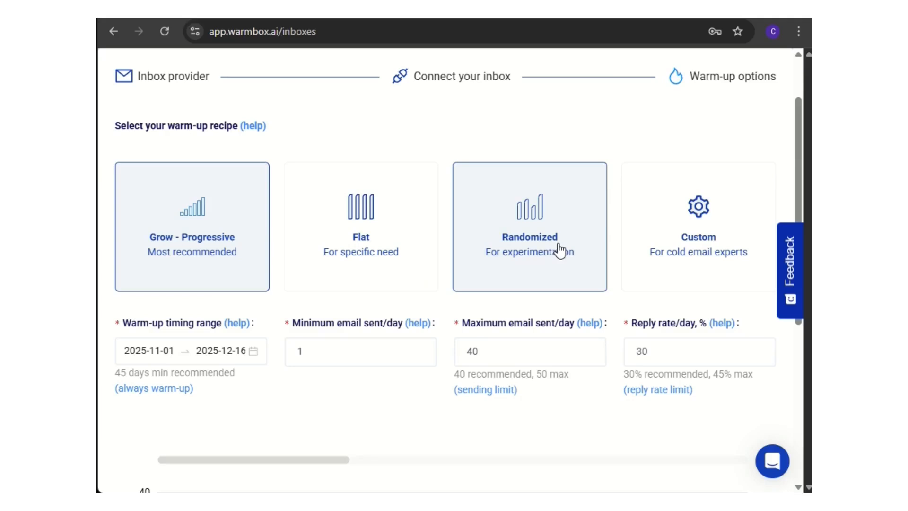
pyautogui.click(534, 249)
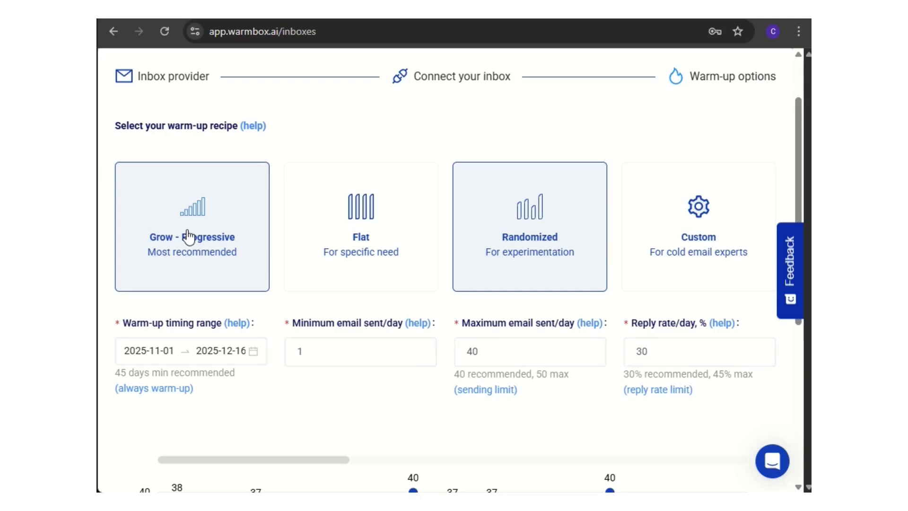
pyautogui.click(210, 236)
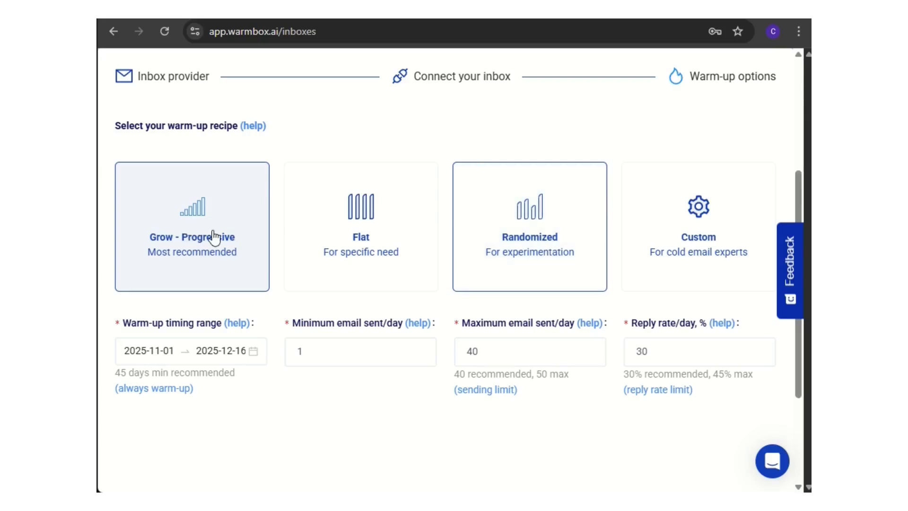
pyautogui.scroll(-3, 213, 231)
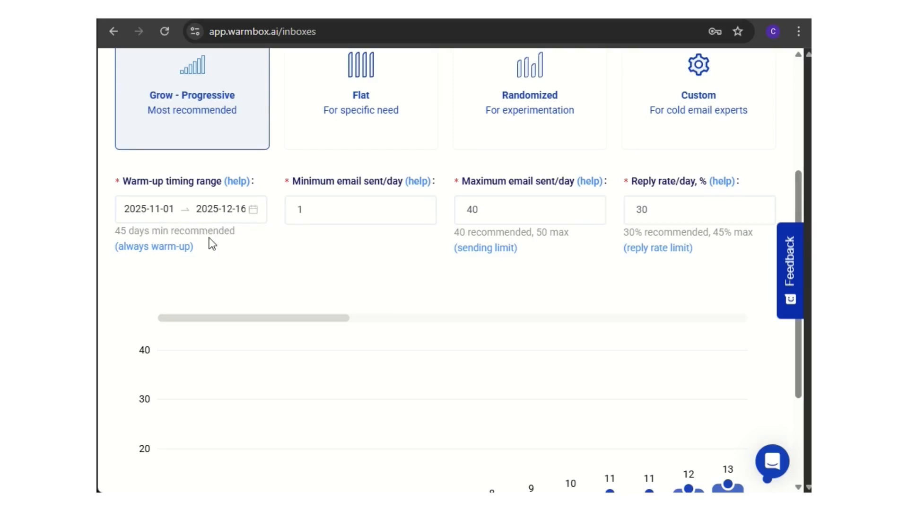
pyautogui.scroll(2, 211, 240)
# Set the progressive plan to a minimum of 25 and a maximum of 50 emails per day
pyautogui.click(325, 280)
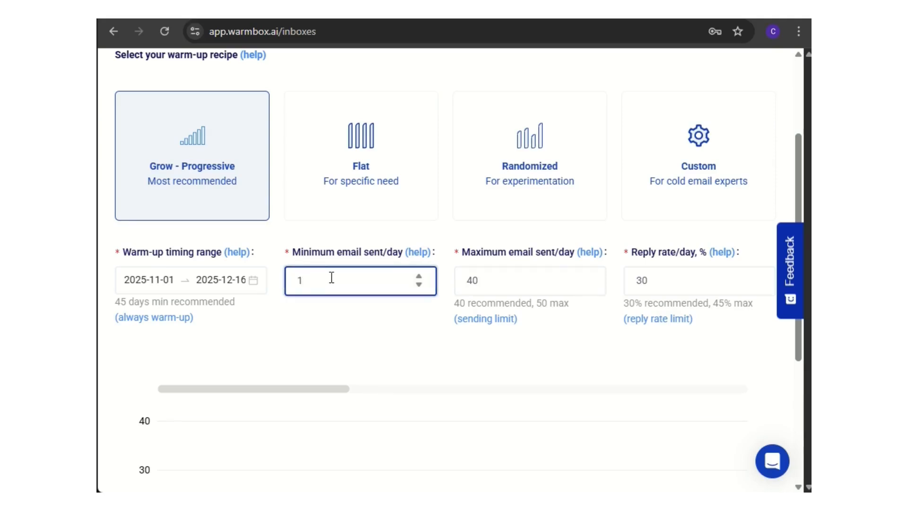
pyautogui.press('BackSpace')
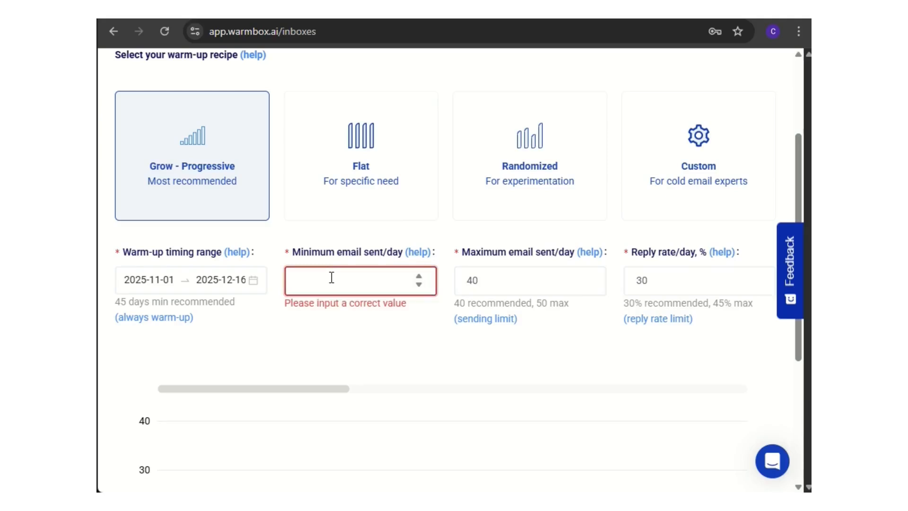
pyautogui.write('2')
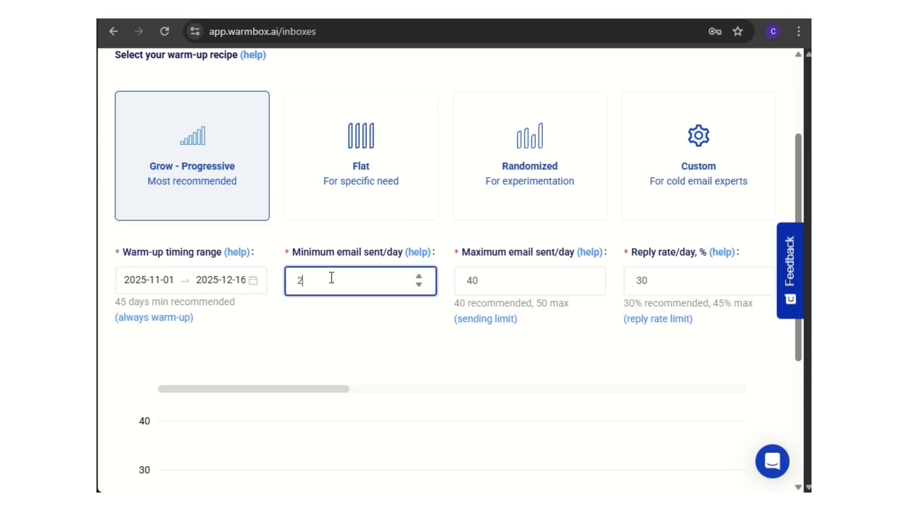
pyautogui.write('5')
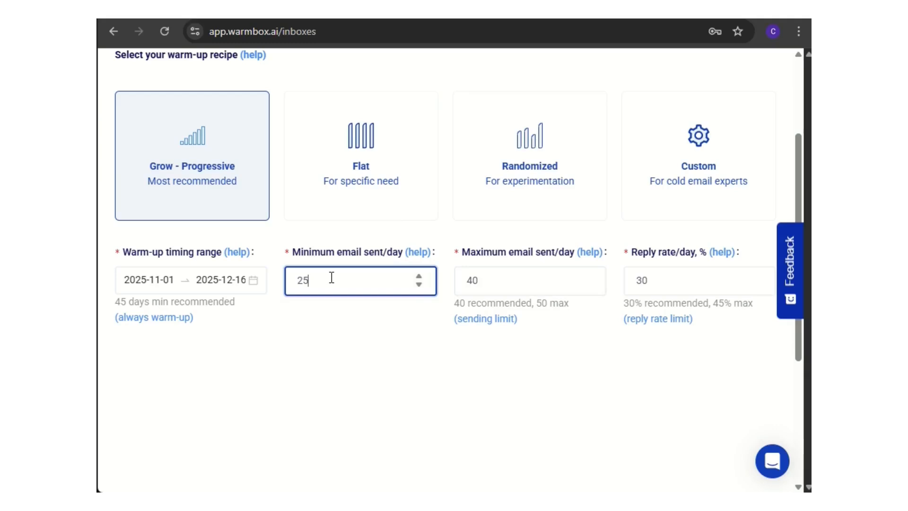
pyautogui.click(516, 279)
pyautogui.press('BackSpace')
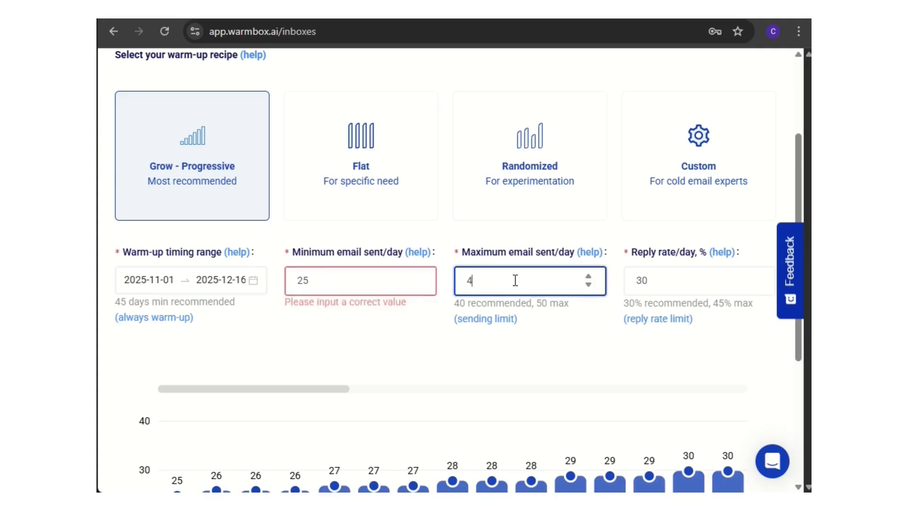
pyautogui.press('BackSpace')
pyautogui.write('50')
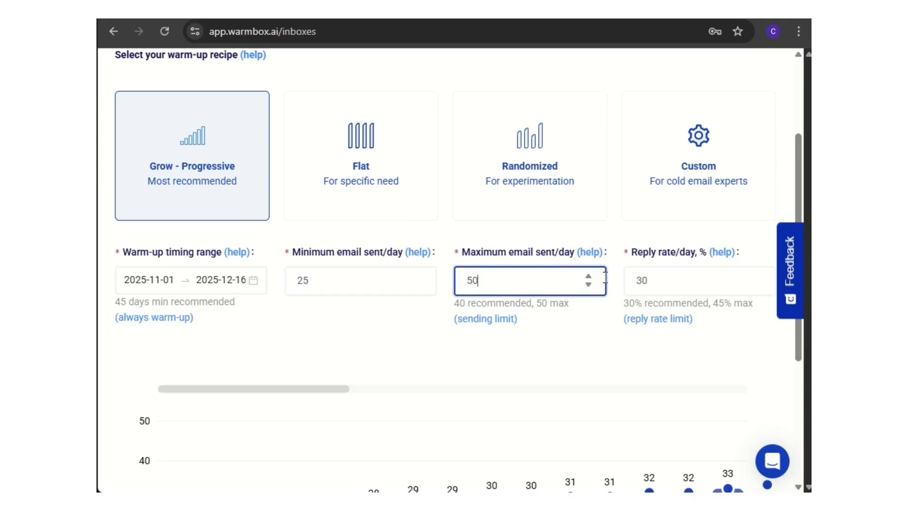
# Change the daily reply rate from 30% to 35%
pyautogui.click(676, 273)
pyautogui.press('BackSpace')
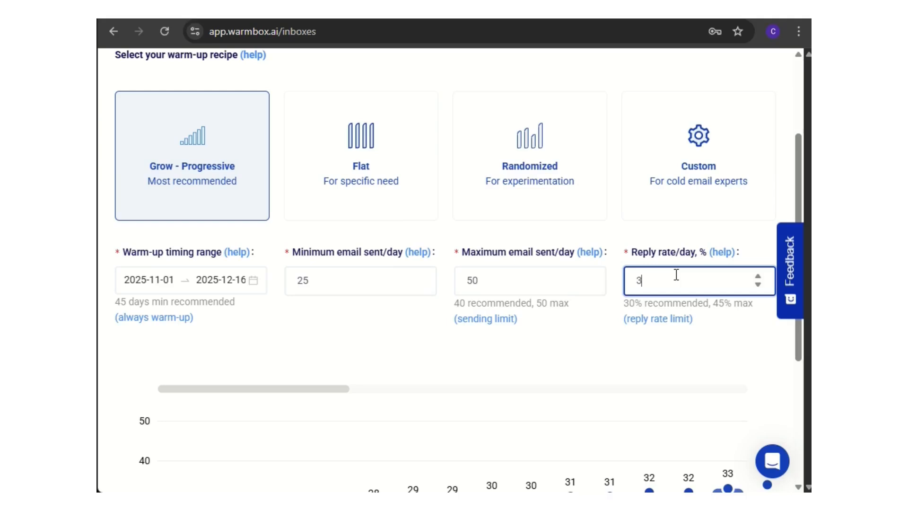
pyautogui.write('5')
pyautogui.scroll(-2, 548, 237)
pyautogui.click(561, 212)
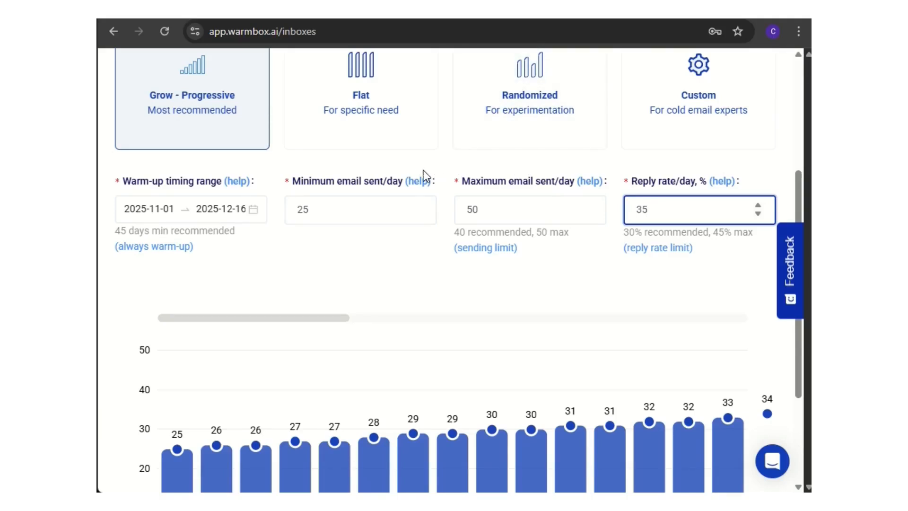
pyautogui.scroll(-1, 433, 191)
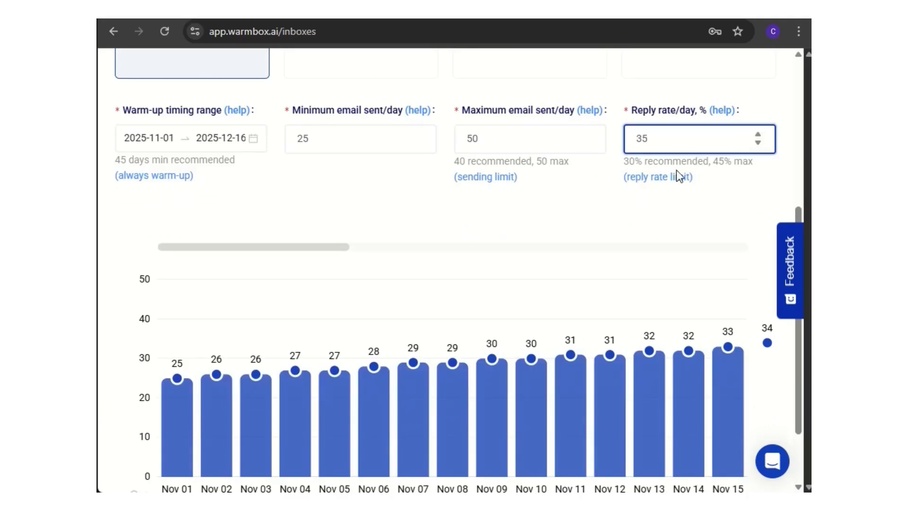
# Commit the 35% reply rate and finish the warm-up settings with Done so warming starts
pyautogui.click(532, 220)
pyautogui.scroll(-2, 534, 234)
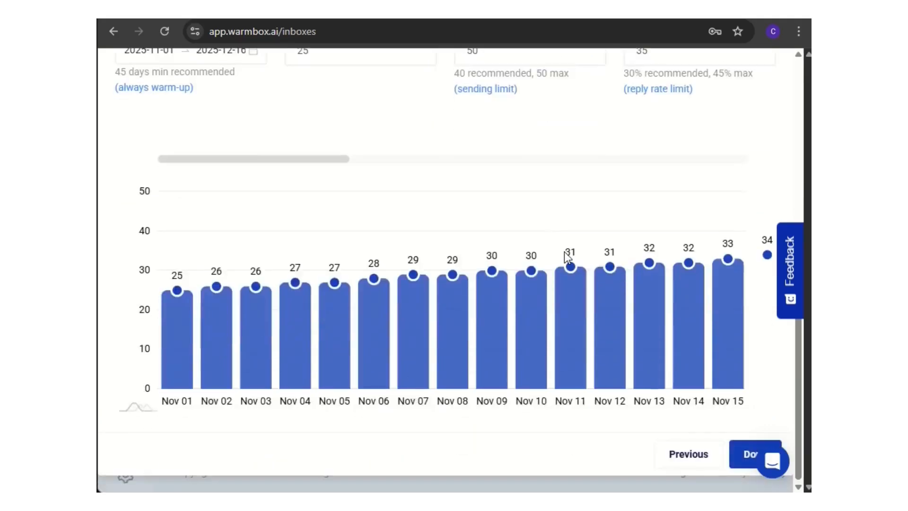
pyautogui.click(740, 458)
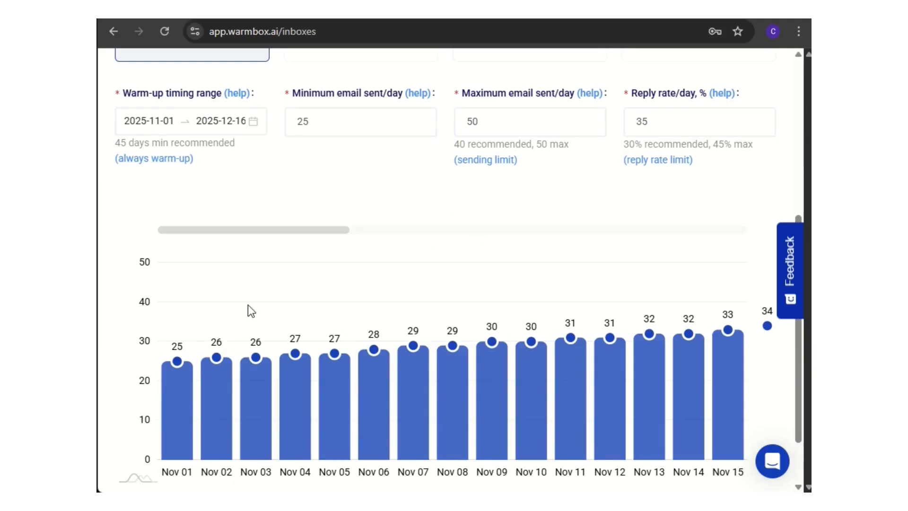
pyautogui.scroll(2, 213, 336)
pyautogui.scroll(-2, 192, 351)
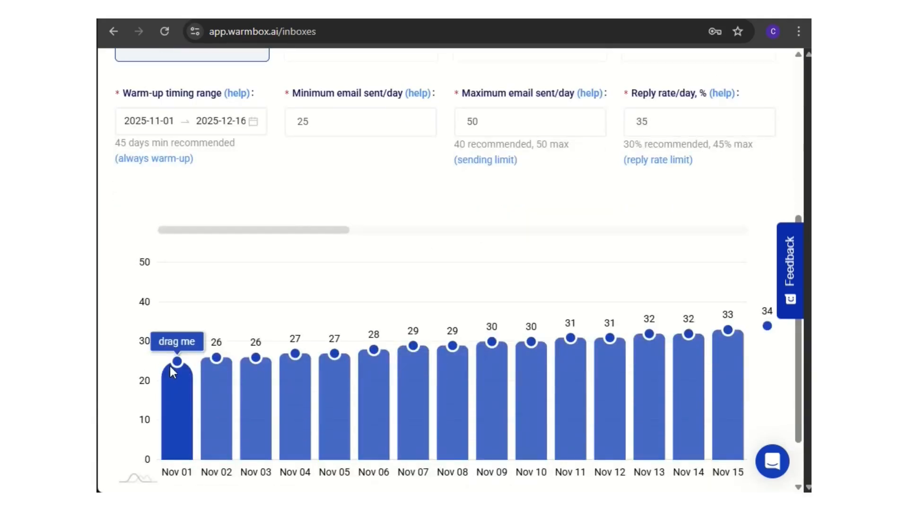
pyautogui.scroll(-1, 173, 357)
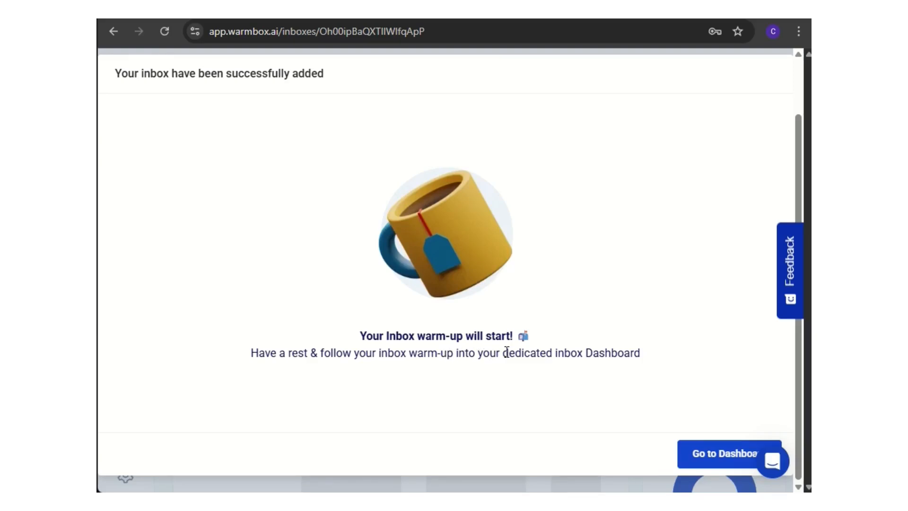
# Go from the success dialog to the new inbox's warm-up dashboard
pyautogui.scroll(1, 553, 326)
pyautogui.scroll(1, 550, 321)
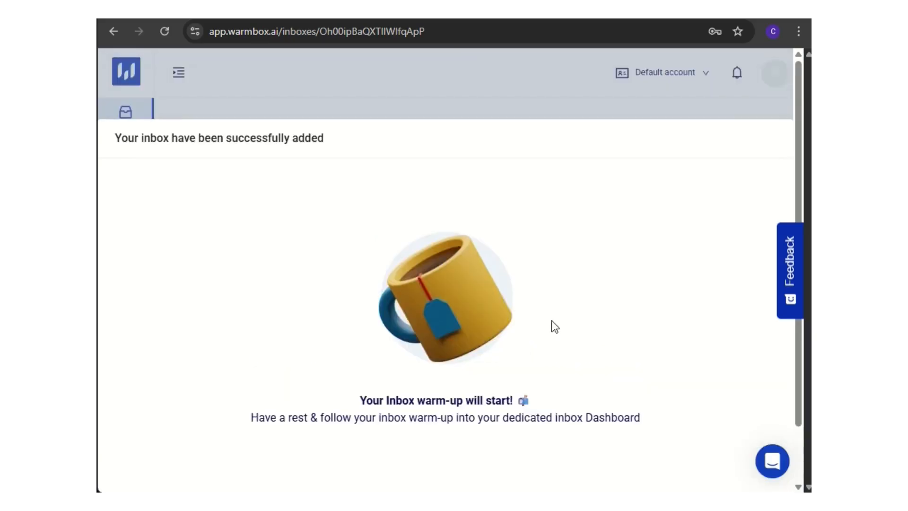
pyautogui.scroll(-2, 583, 282)
pyautogui.click(702, 464)
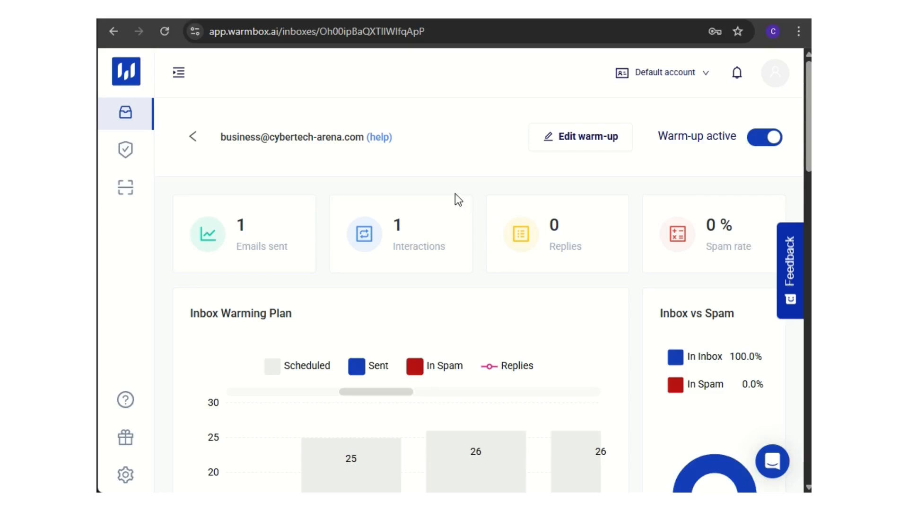
pyautogui.scroll(-3, 461, 199)
pyautogui.scroll(3, 469, 220)
pyautogui.scroll(-12, 703, 176)
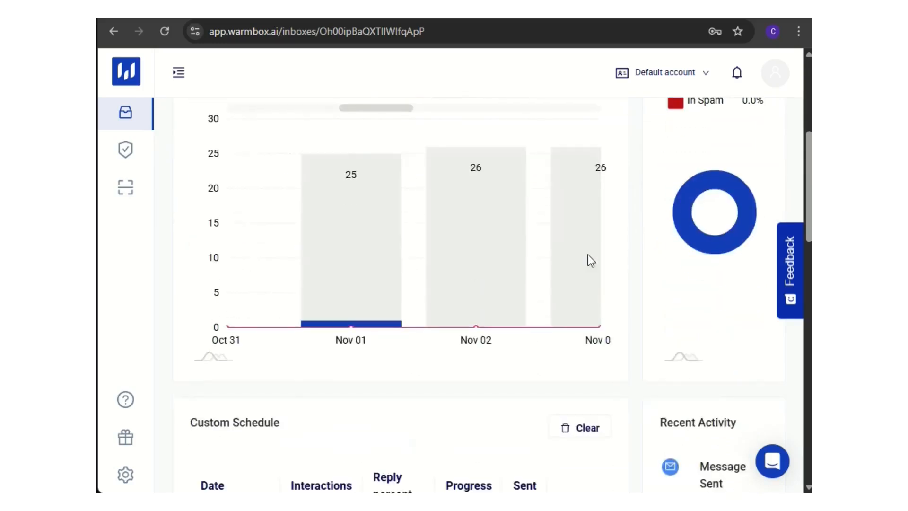
pyautogui.scroll(-10, 489, 336)
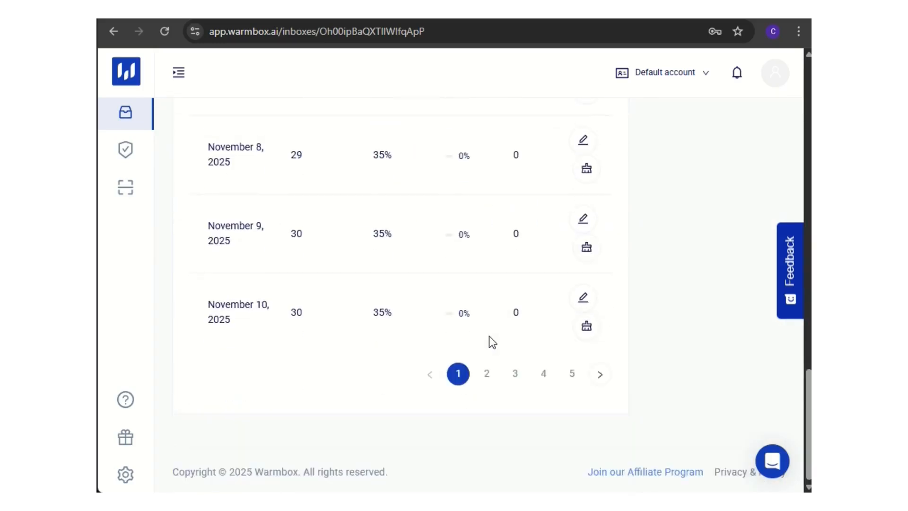
pyautogui.scroll(12, 506, 350)
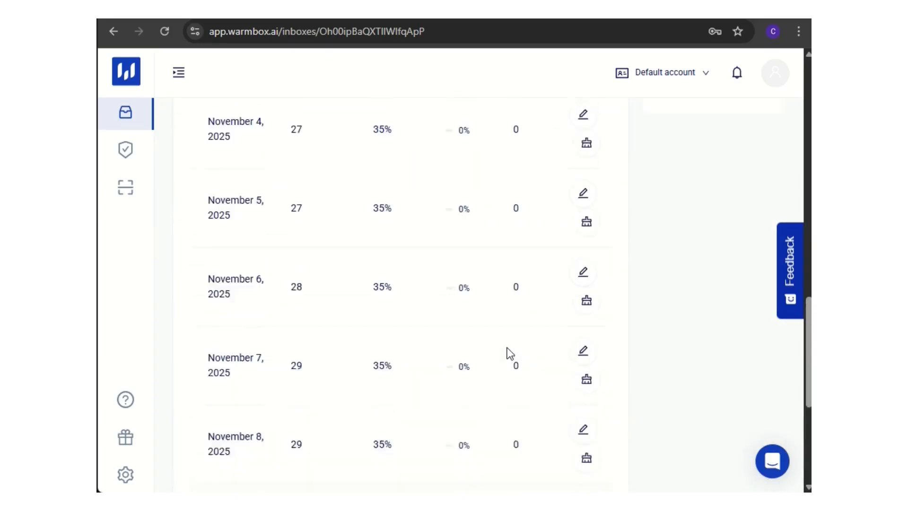
pyautogui.scroll(-3, 357, 369)
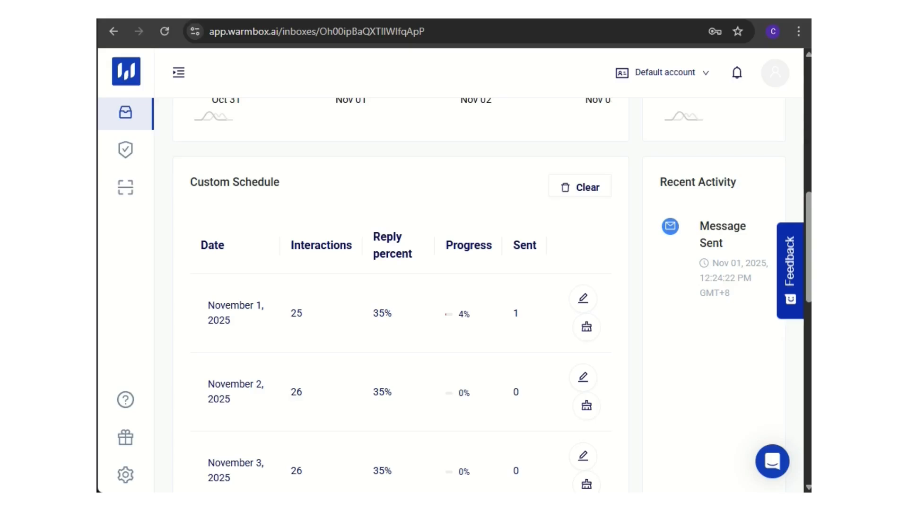
pyautogui.scroll(-2, 513, 102)
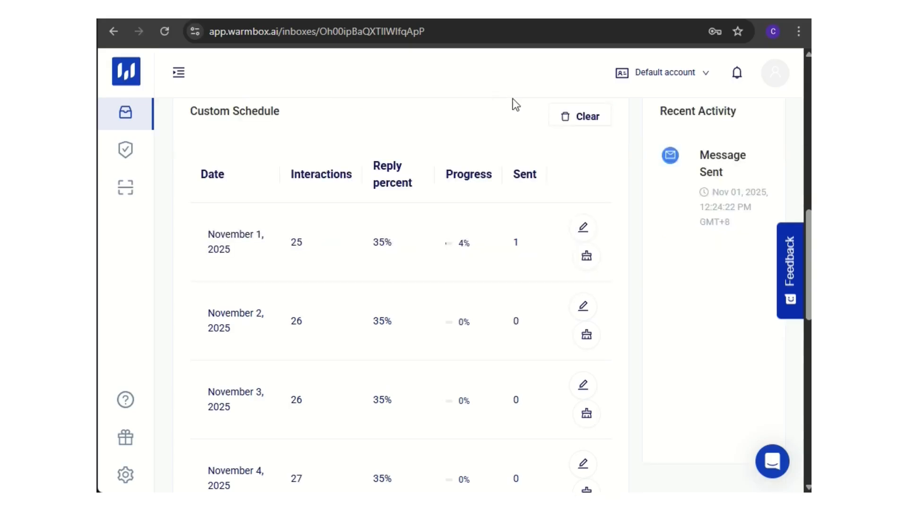